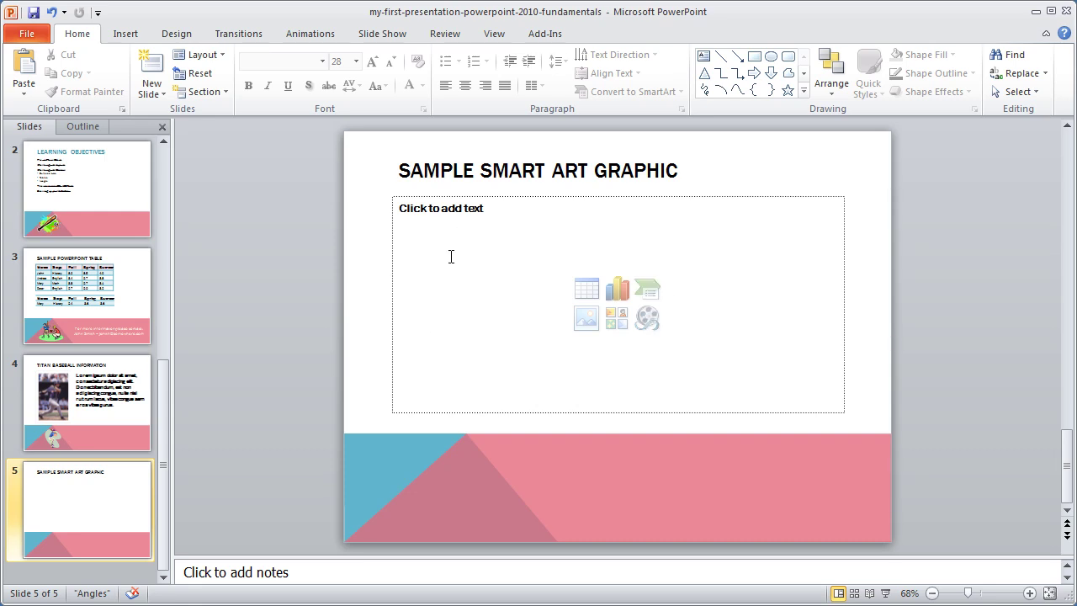
# Insert a Circle Picture Hierarchy SmartArt graphic from the Hierarchy category into the slide's empty content placeholder
pyautogui.click(648, 291)
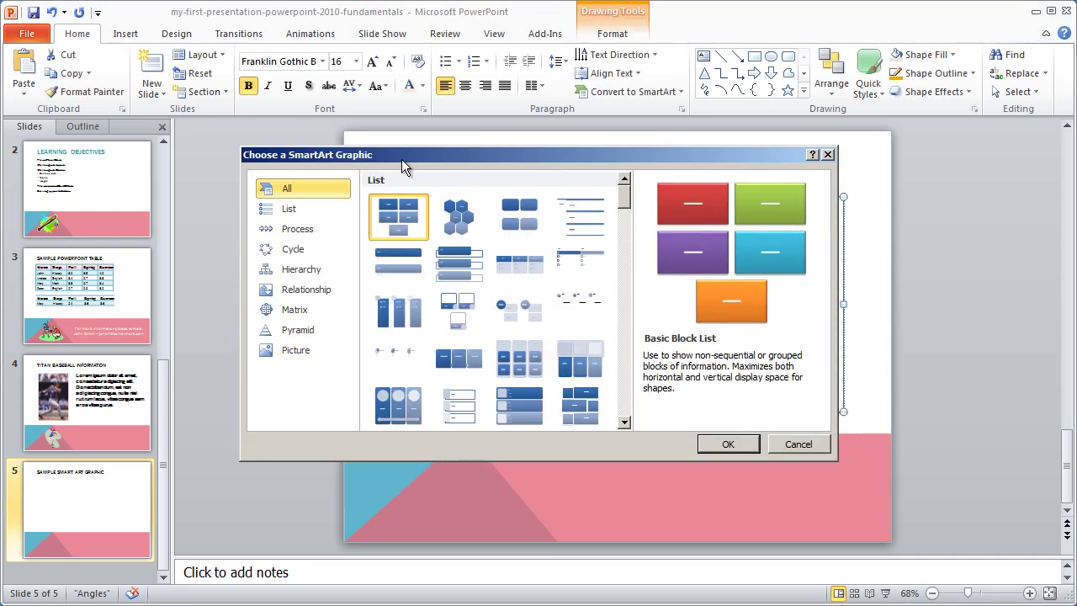
pyautogui.moveTo(402, 159); pyautogui.dragTo(445, 157)
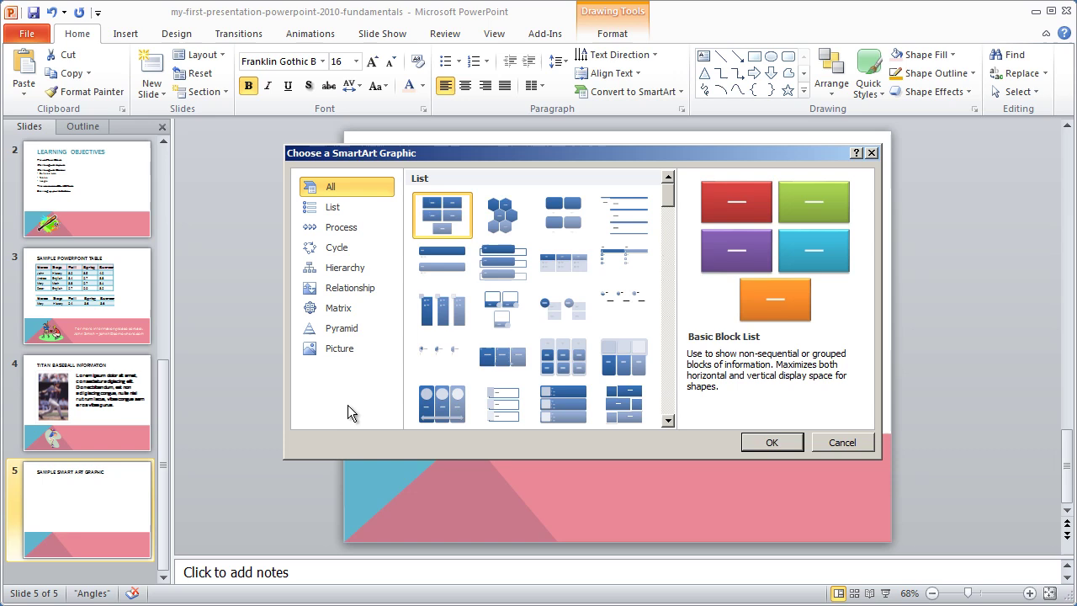
pyautogui.click(350, 278)
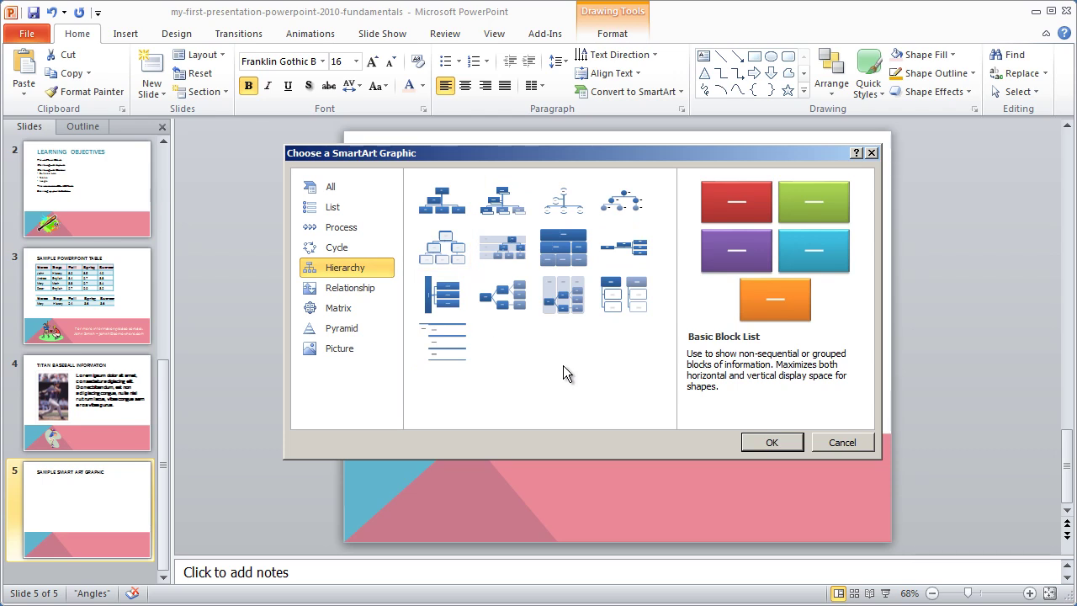
pyautogui.click(624, 207)
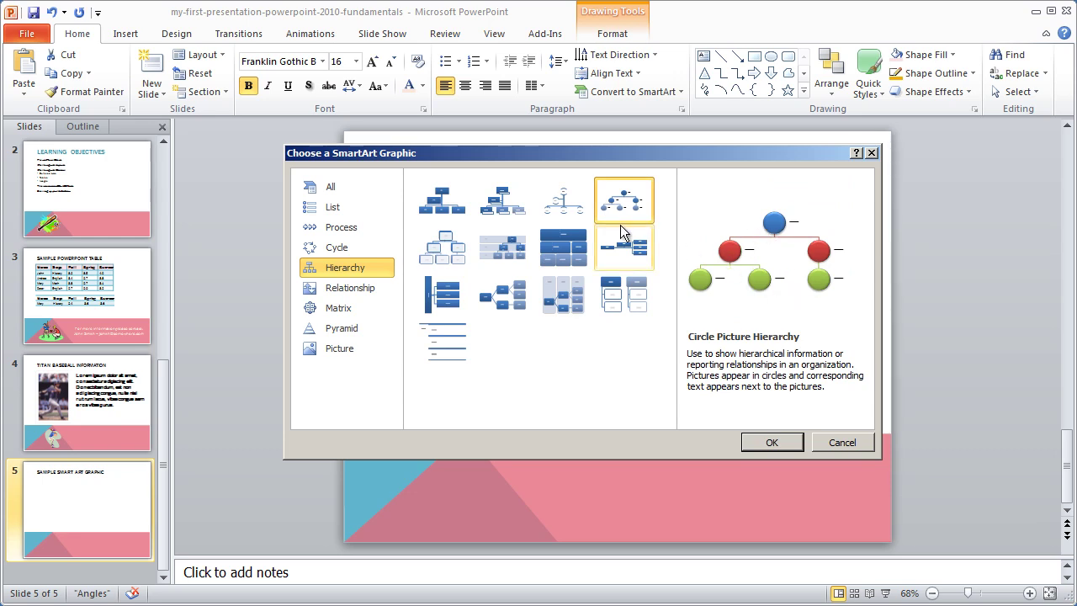
pyautogui.click(570, 212)
pyautogui.click(501, 202)
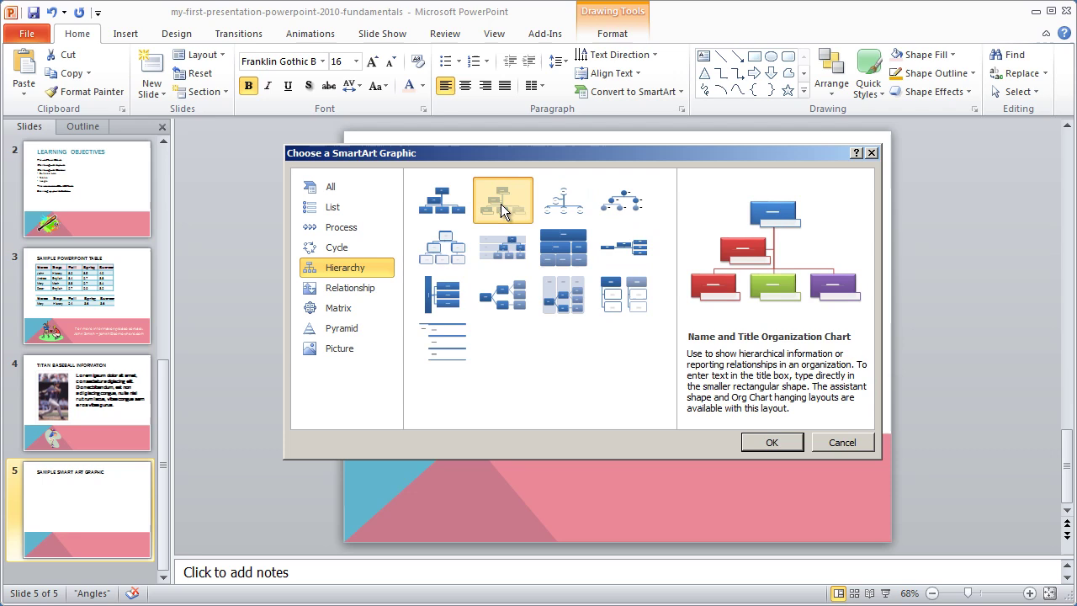
pyautogui.click(445, 210)
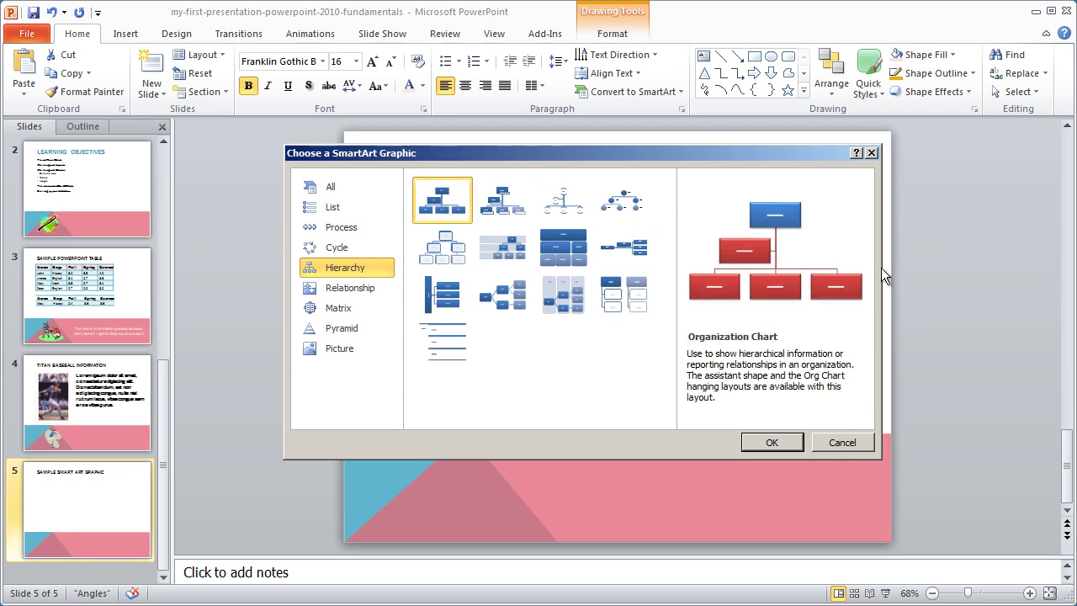
pyautogui.click(642, 246)
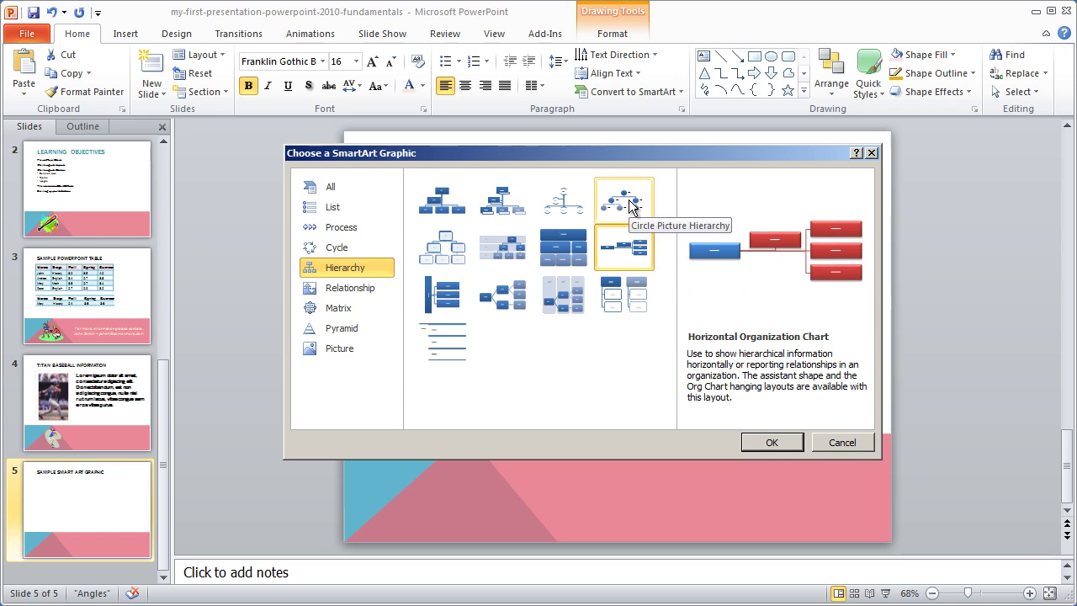
pyautogui.click(623, 204)
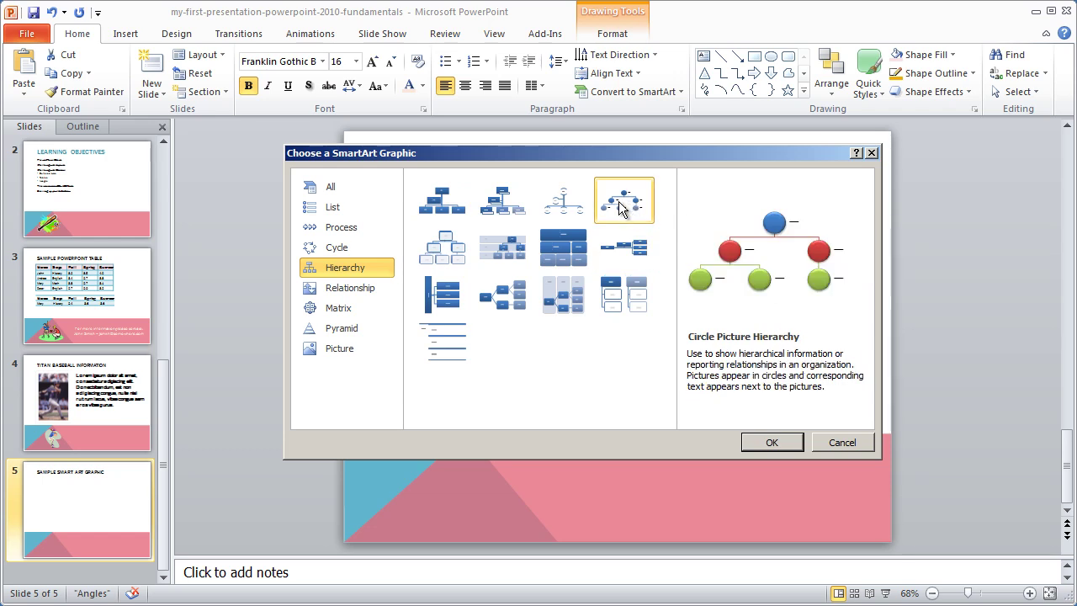
pyautogui.click(772, 444)
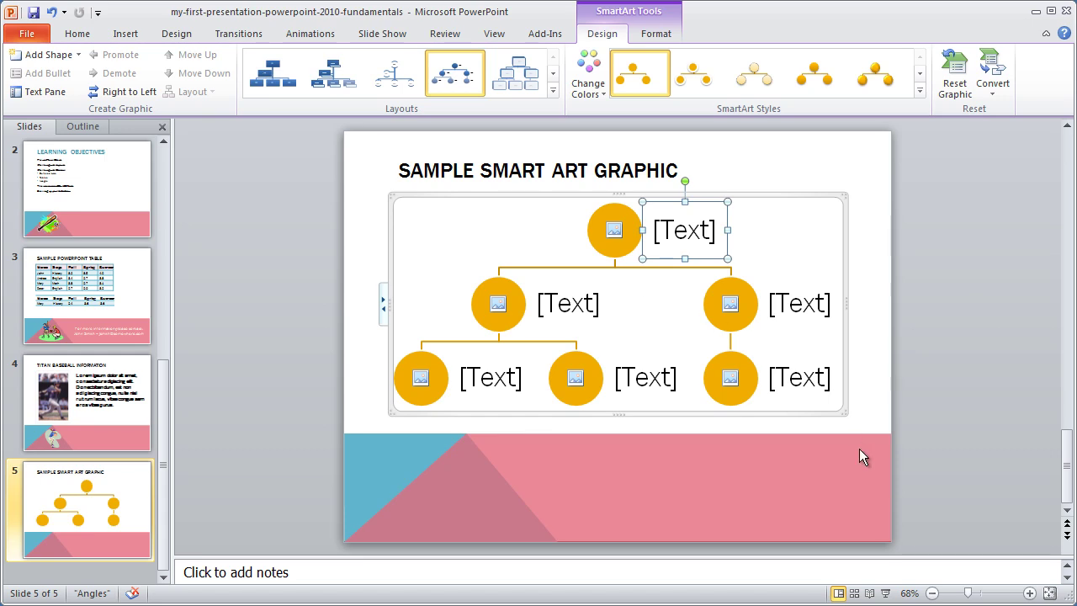
# Shift the SmartArt frame slightly and extend its lower edge to just above the slide's coloured band
pyautogui.click(662, 413)
pyautogui.moveTo(690, 413); pyautogui.dragTo(634, 496)
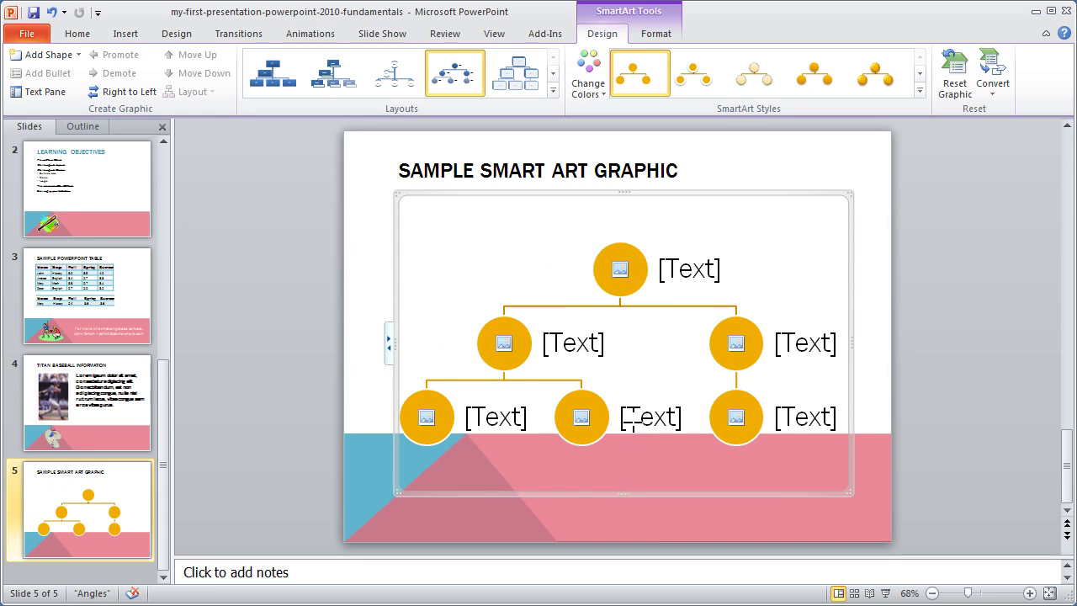
pyautogui.hotkey('ctrl', 'z')
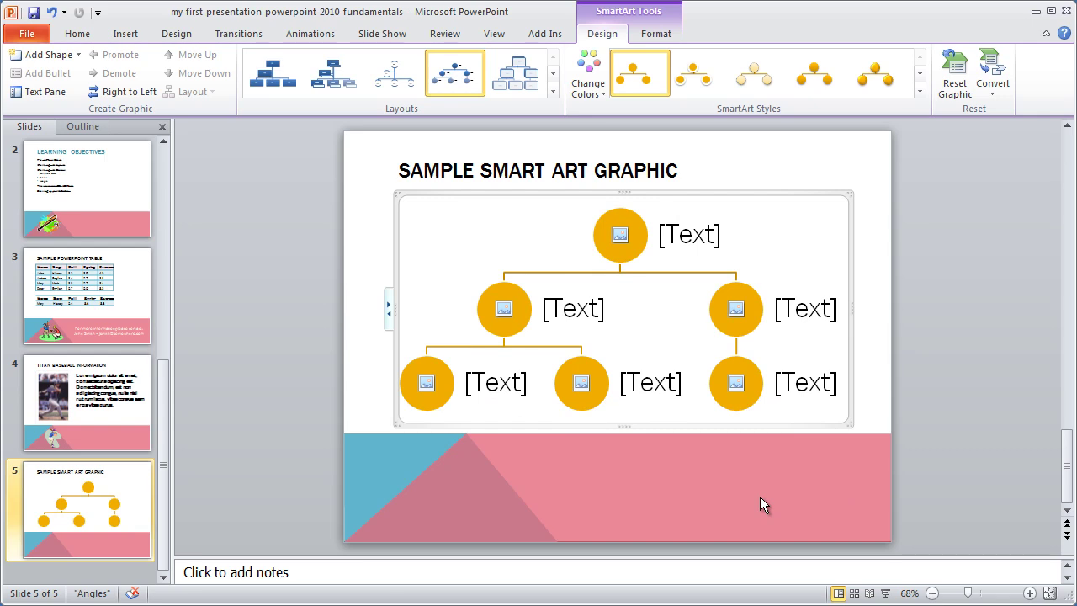
# Using the SmartArt's text outline, enter first names for the top entry, the first second-level entry and its first subordinate
pyautogui.click(390, 309)
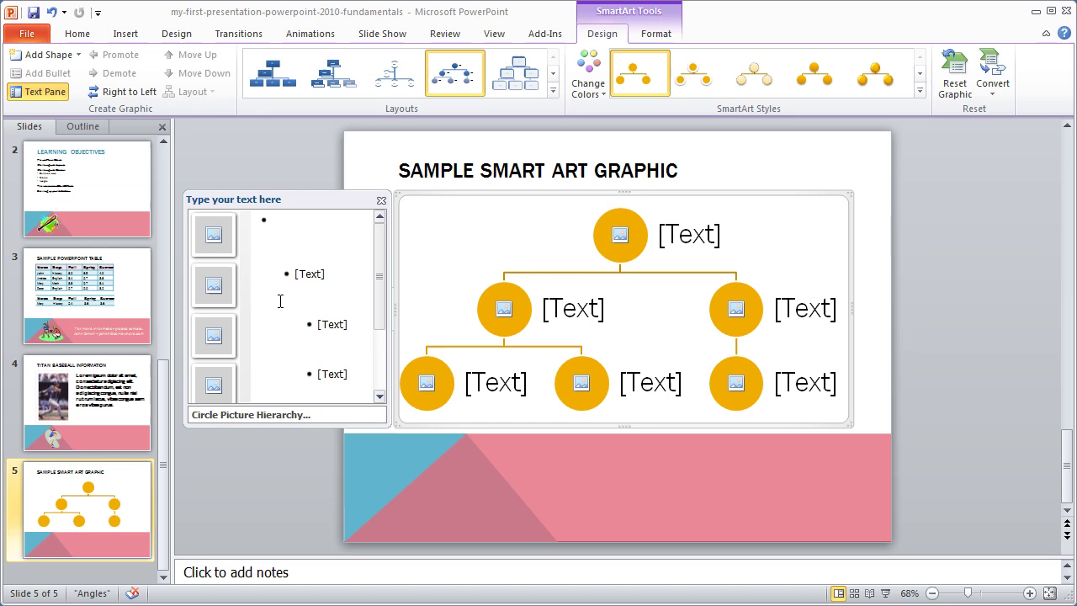
pyautogui.moveTo(379, 312); pyautogui.dragTo(378, 379)
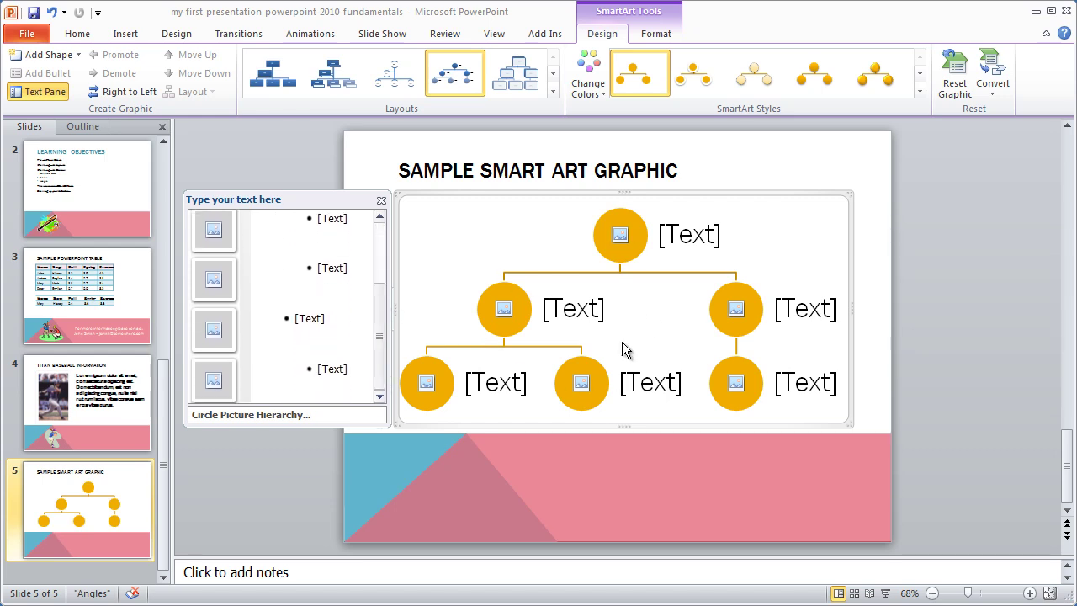
pyautogui.click(380, 235)
pyautogui.click(307, 224)
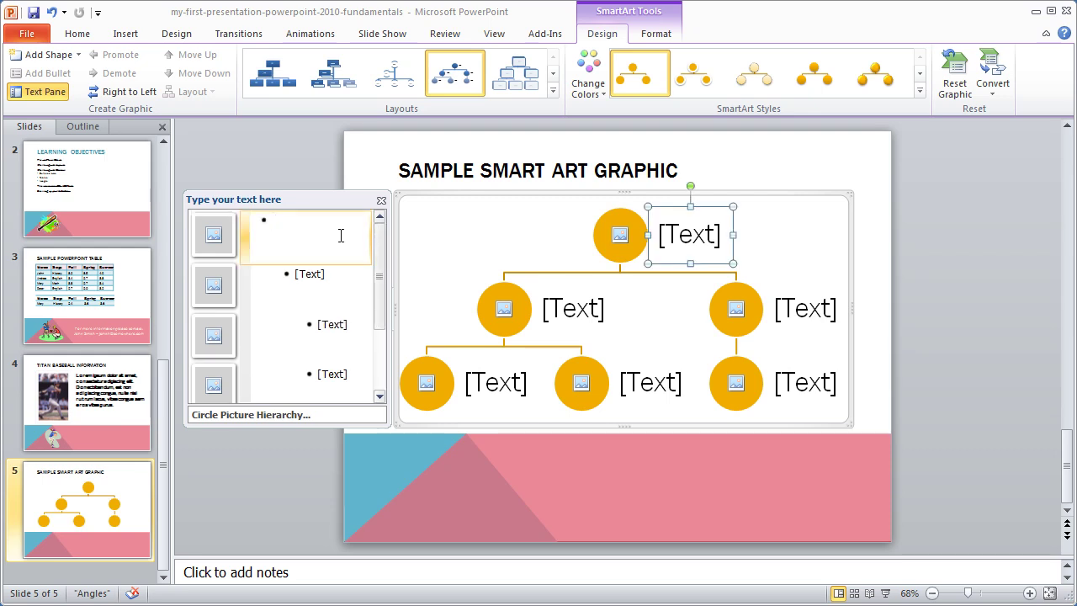
pyautogui.write('Timothy')
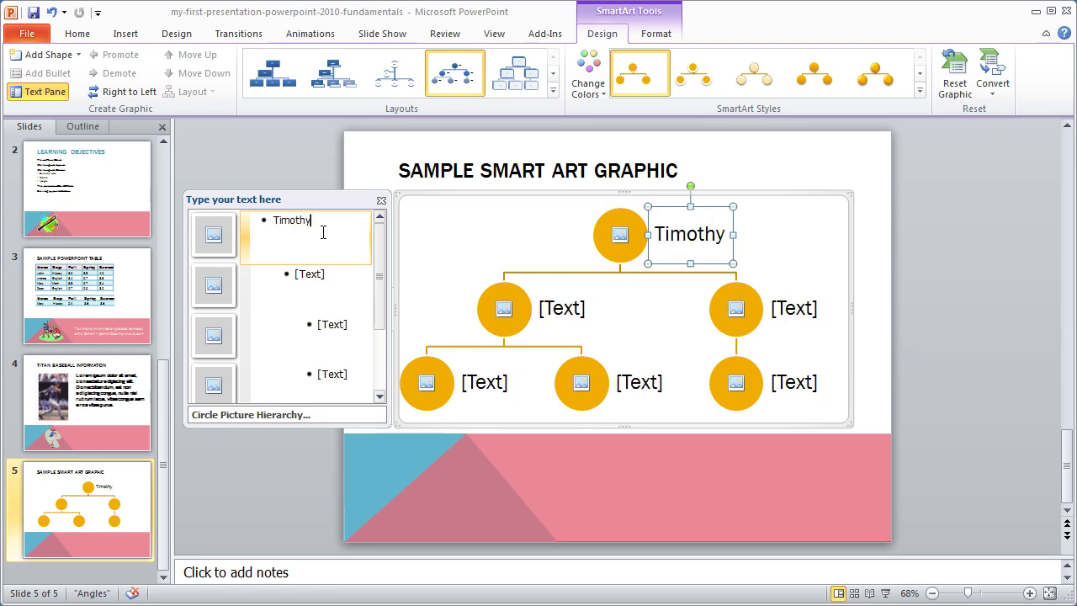
pyautogui.click(339, 274)
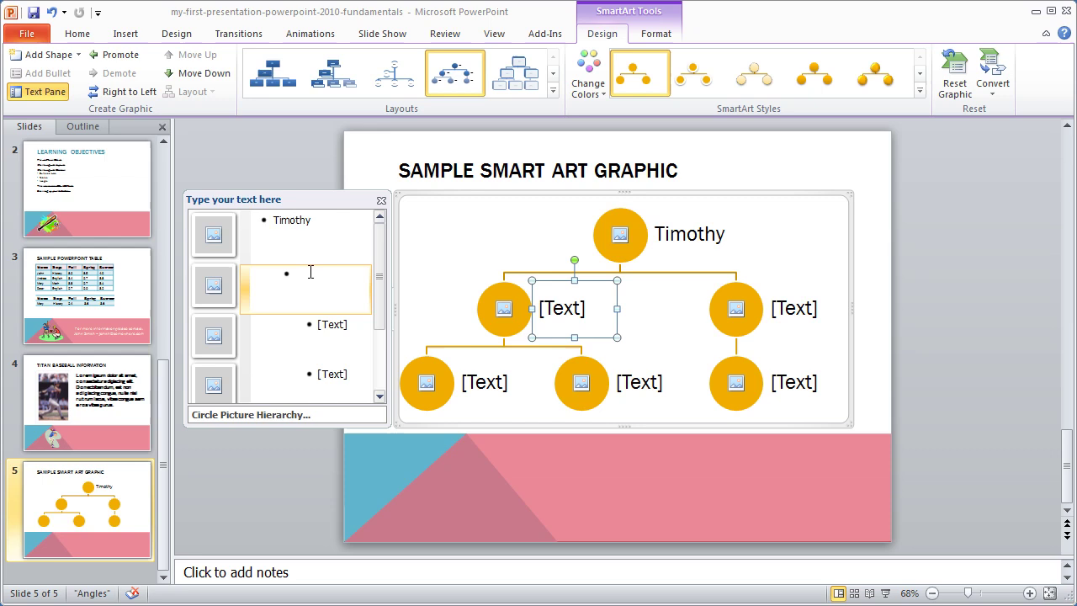
pyautogui.write('Andrea')
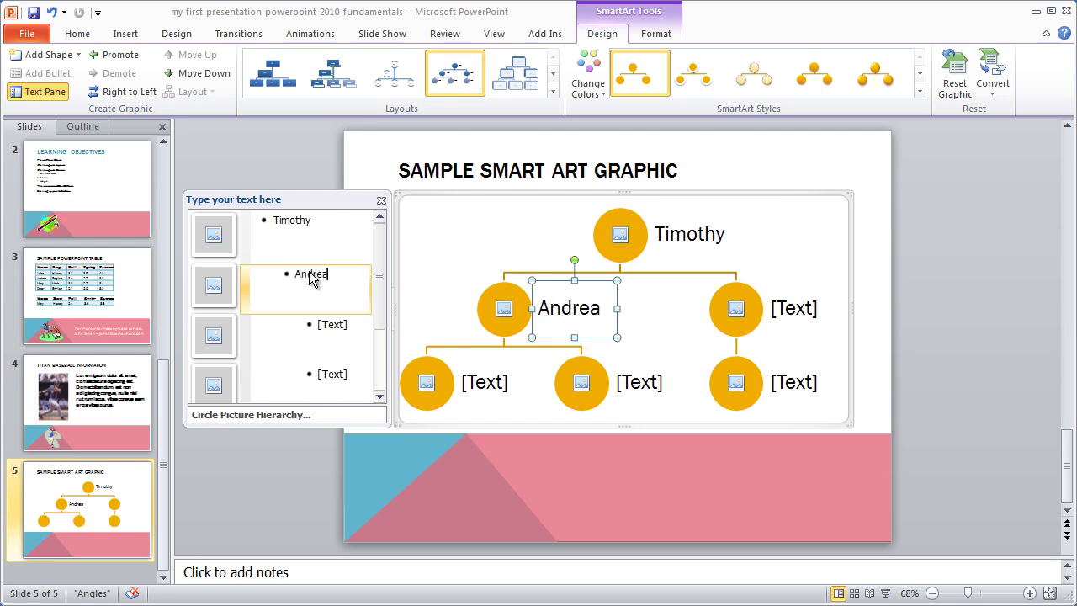
pyautogui.click(338, 325)
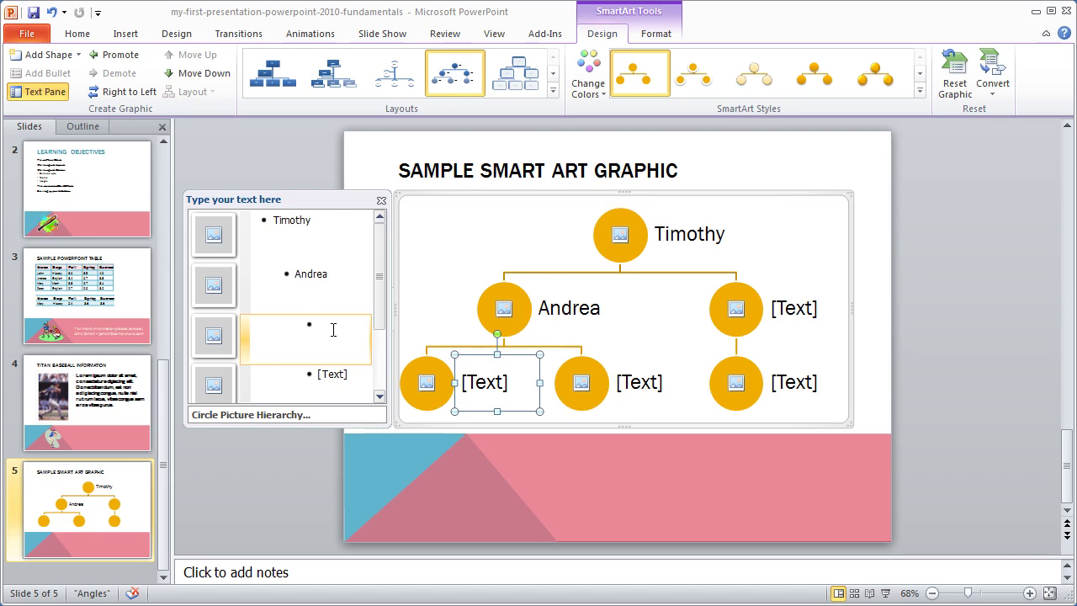
pyautogui.write('John')
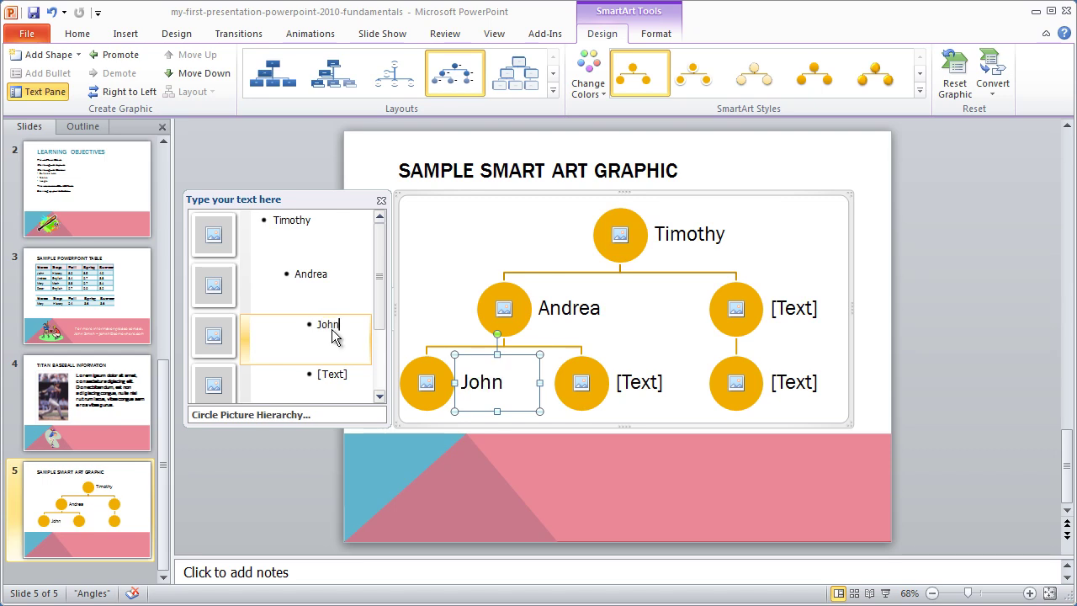
pyautogui.click(664, 339)
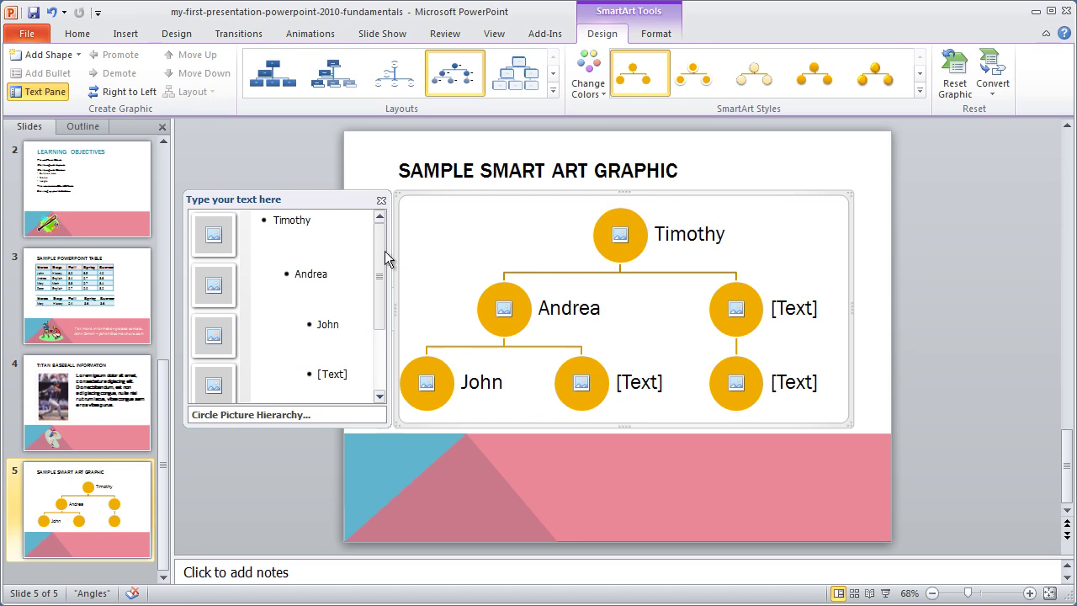
pyautogui.click(381, 203)
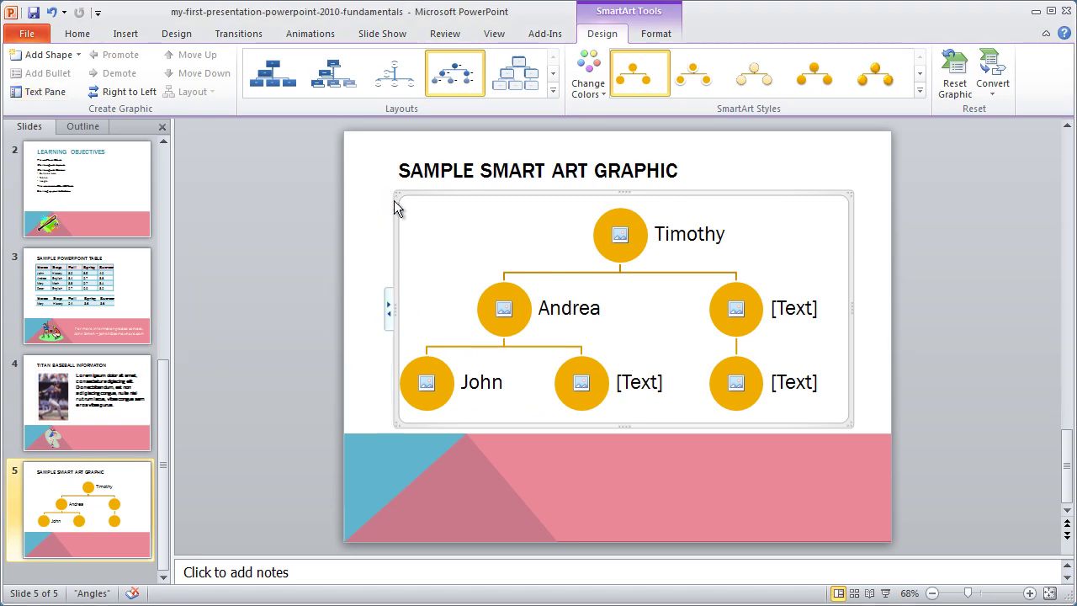
# Enter first names directly in the hierarchy's remaining text placeholders: two on the third level and one on the second level
pyautogui.click(639, 390)
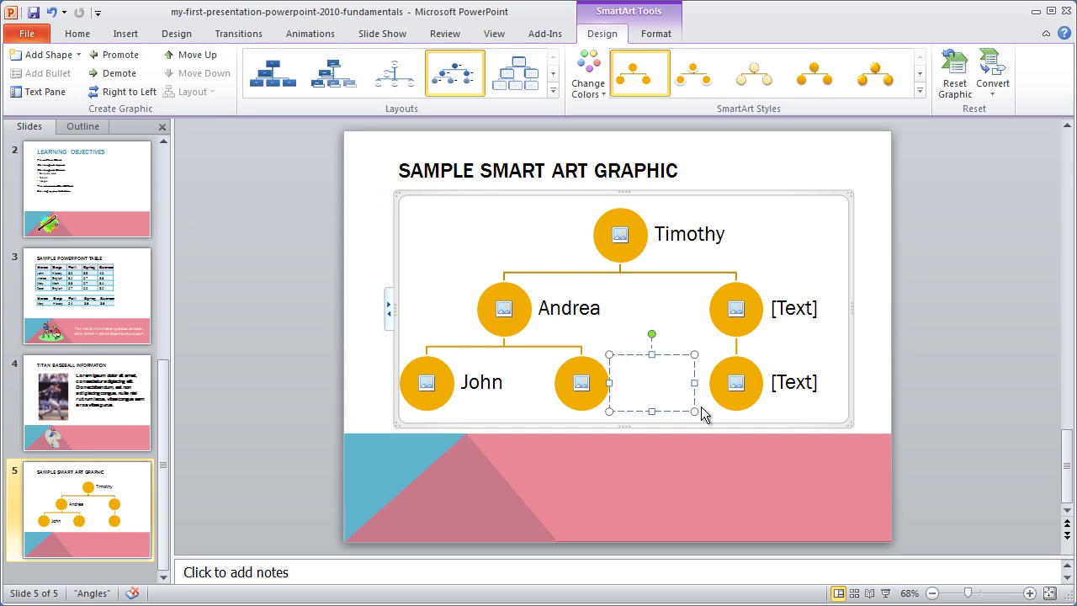
pyautogui.write('Mary')
pyautogui.click(802, 386)
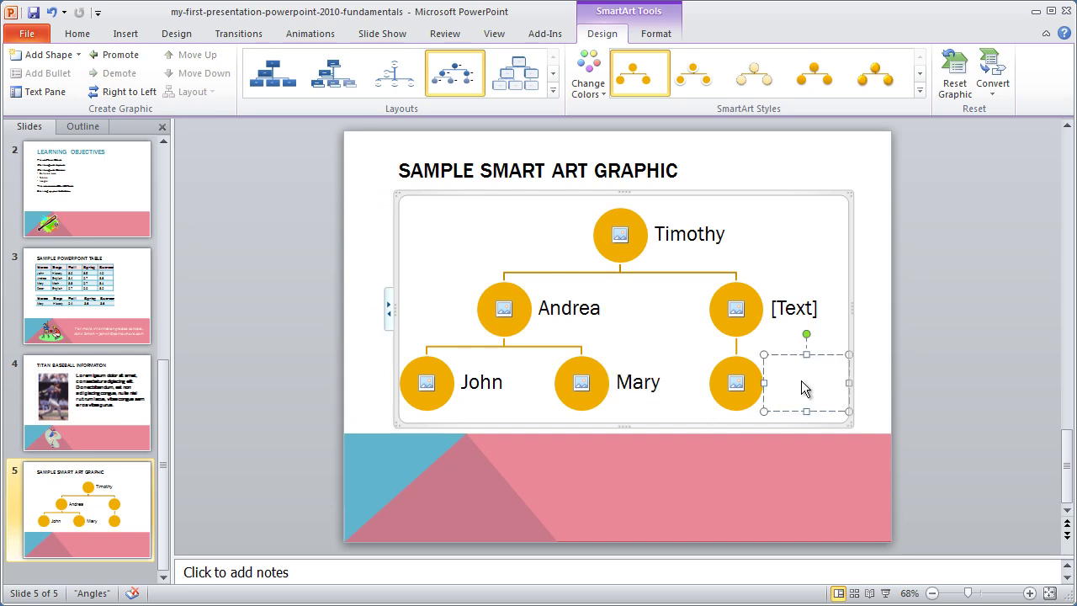
pyautogui.write('Peter')
pyautogui.click(795, 308)
pyautogui.write('Susan')
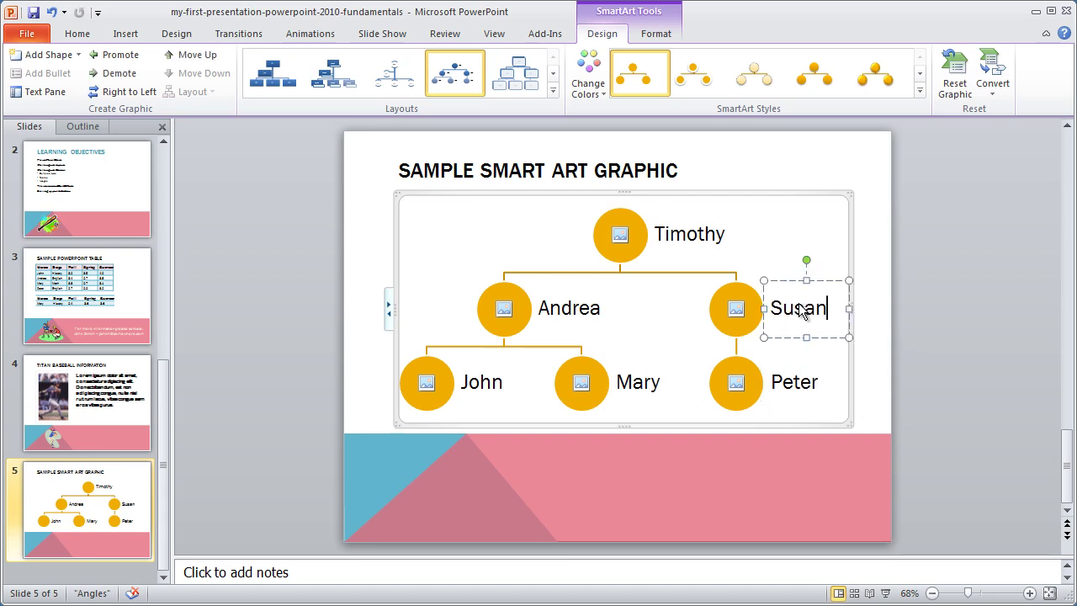
pyautogui.click(871, 266)
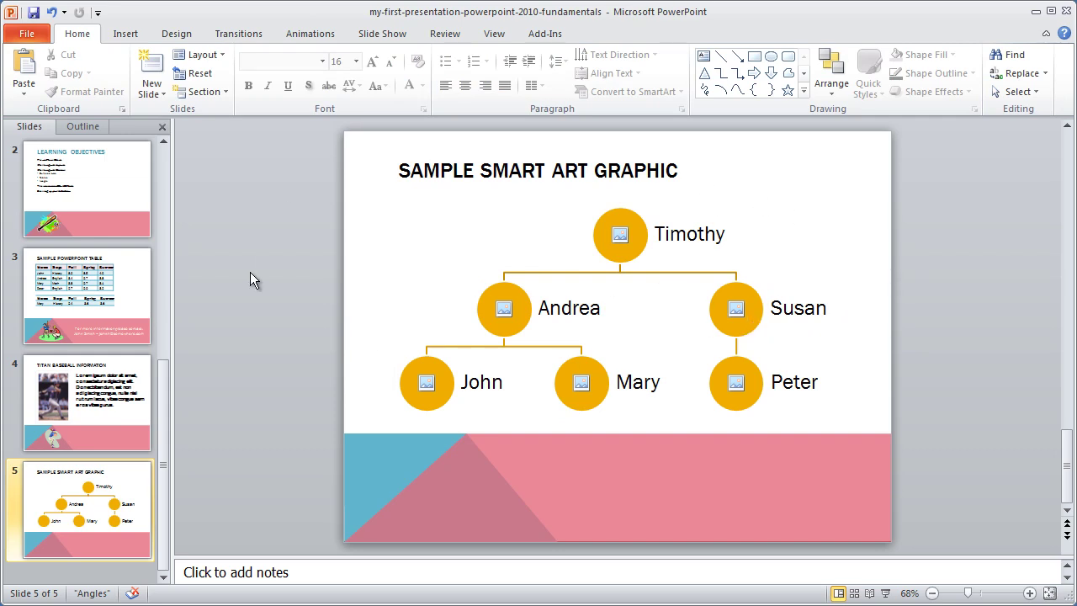
# Review the names of all hierarchy levels in the SmartArt's text outline, and close it
pyautogui.click(555, 301)
pyautogui.click(389, 311)
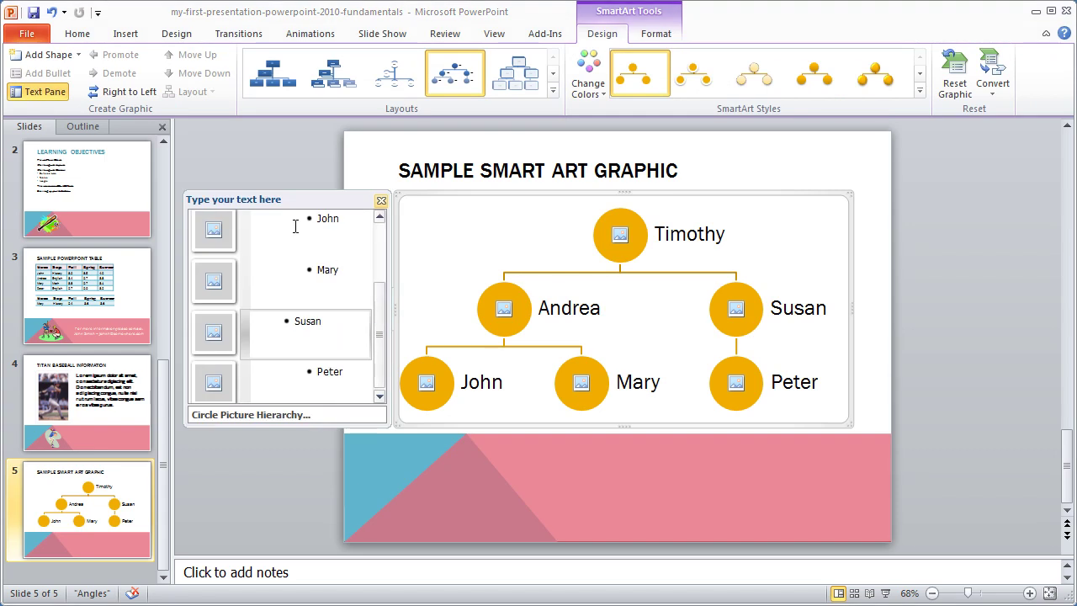
pyautogui.moveTo(381, 333); pyautogui.dragTo(399, 365)
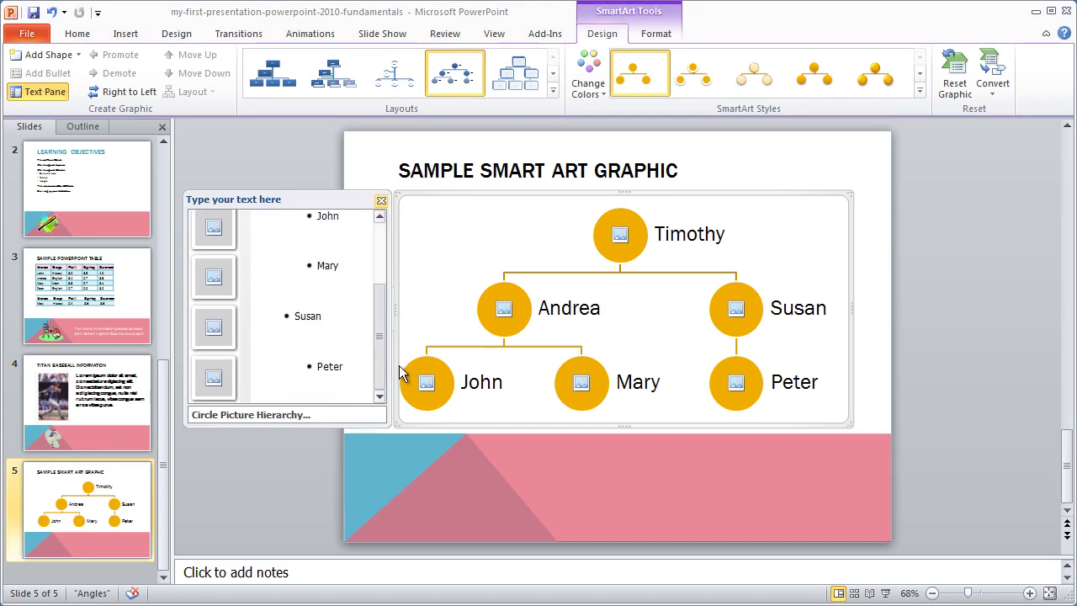
pyautogui.click(381, 200)
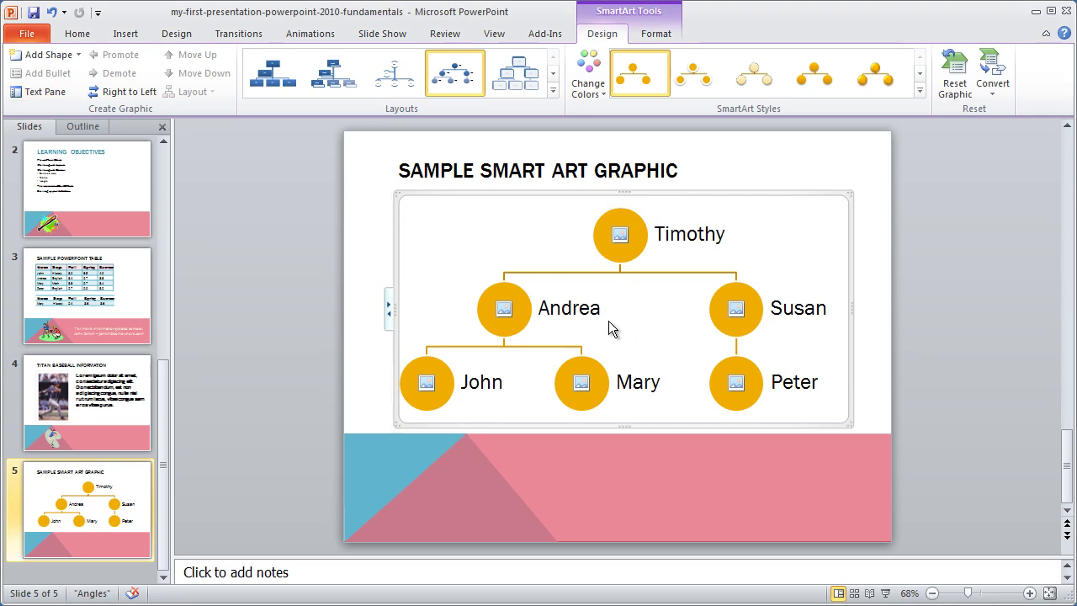
pyautogui.click(855, 151)
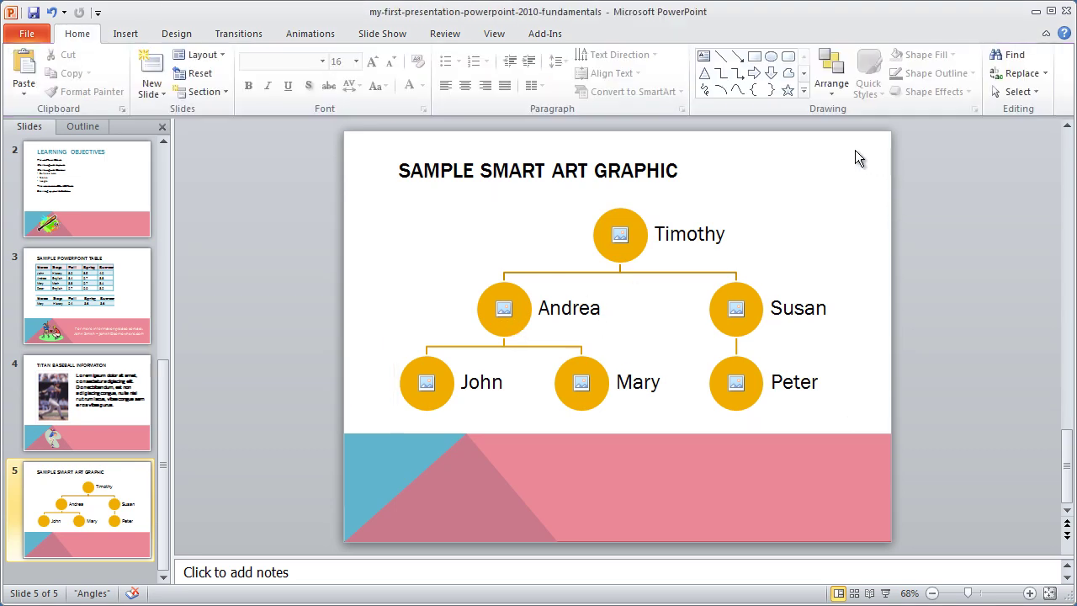
pyautogui.click(620, 235)
pyautogui.click(648, 297)
pyautogui.click(665, 477)
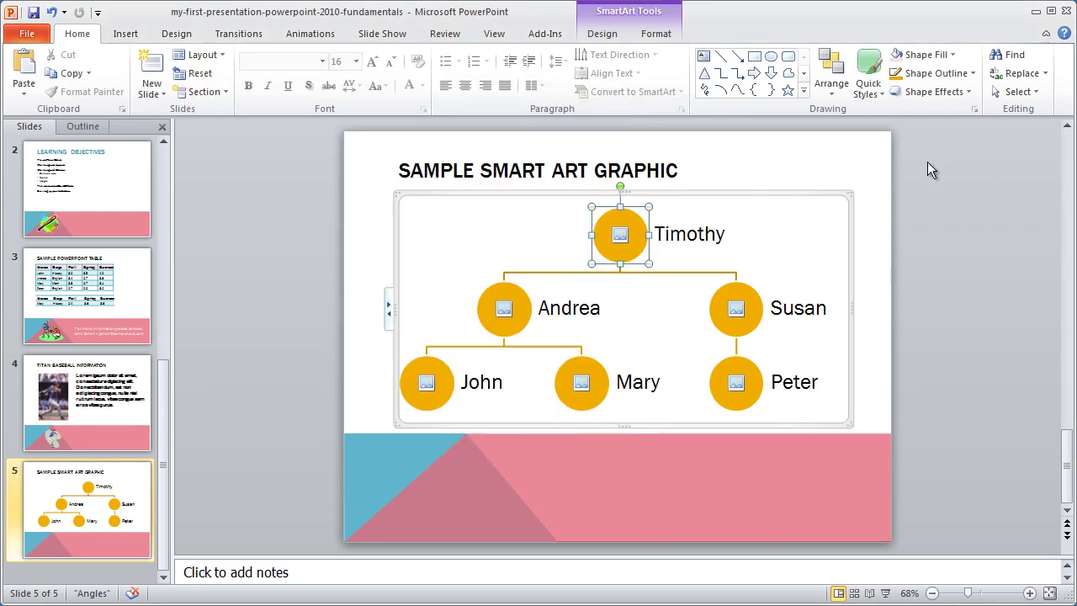
# Change the SmartArt layout to the horizontal multi-level hierarchy with a vertical bar for the top entry, and deselect the graphic
pyautogui.click(851, 231)
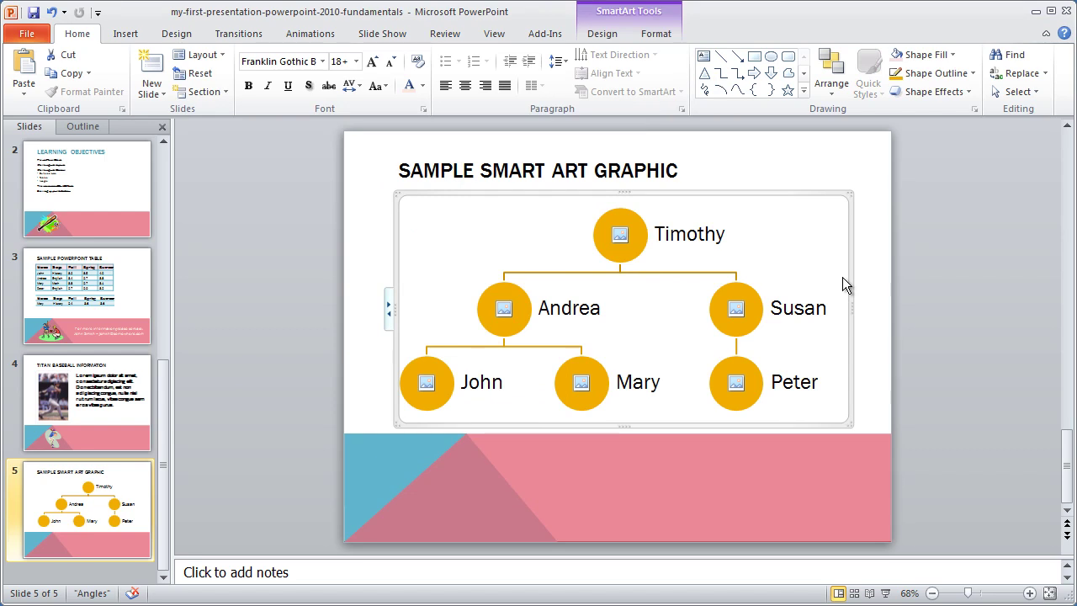
pyautogui.click(613, 12)
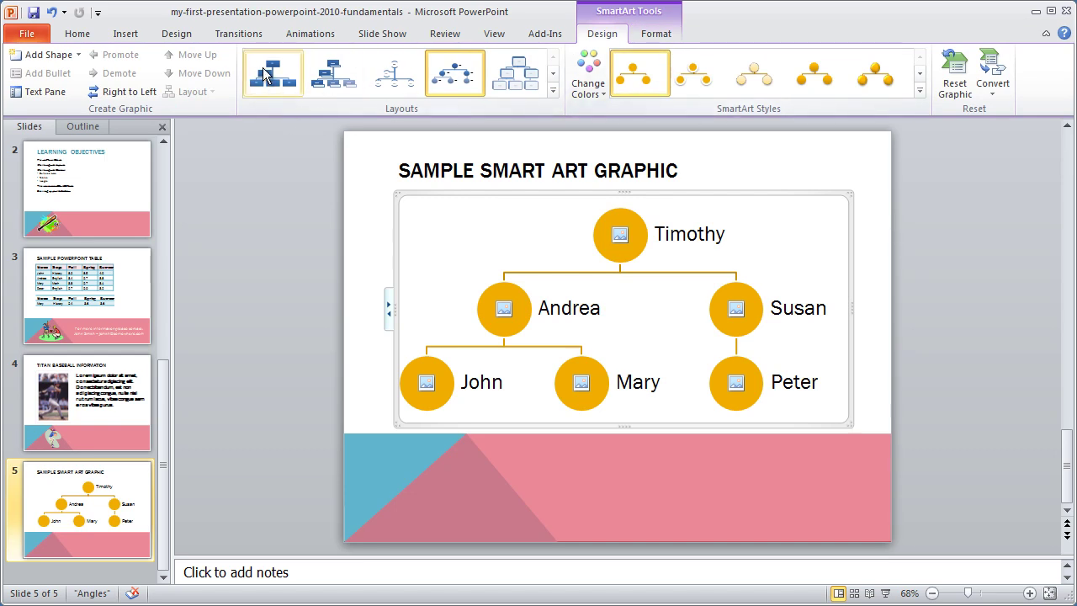
pyautogui.click(553, 90)
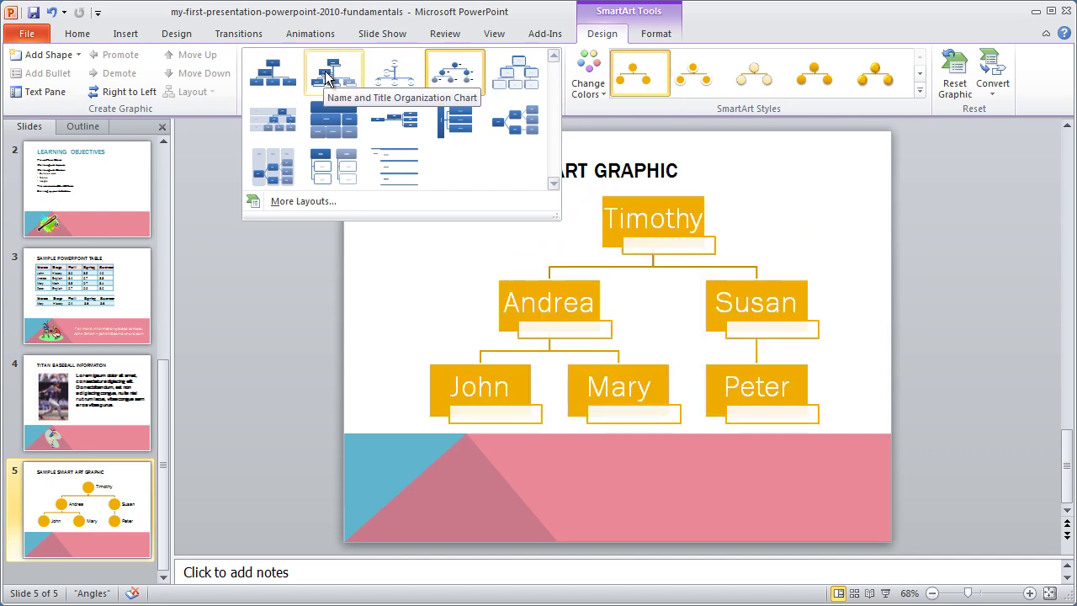
pyautogui.click(445, 126)
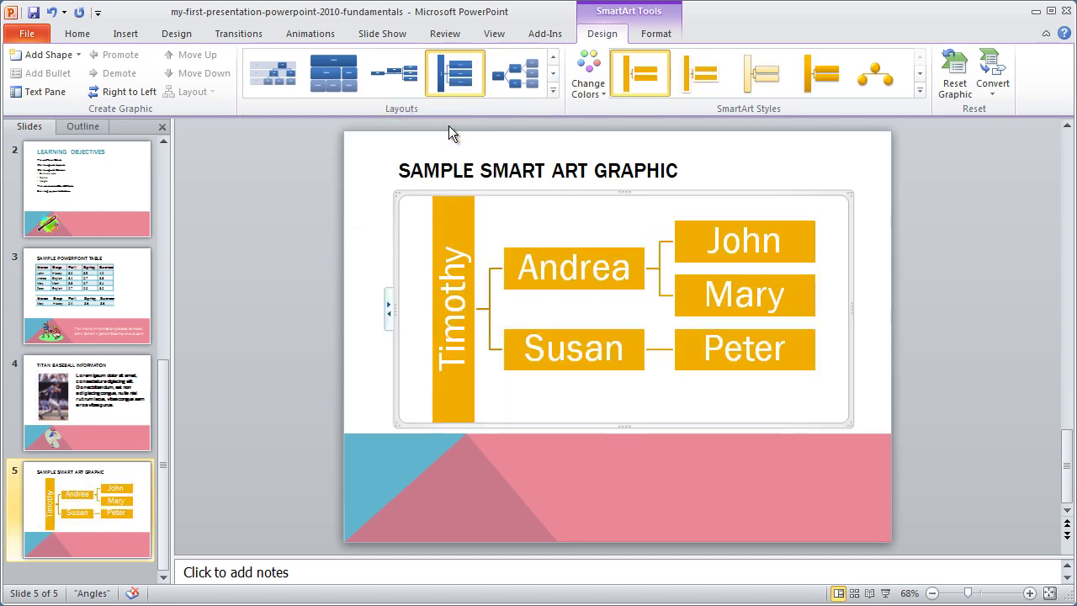
pyautogui.click(870, 256)
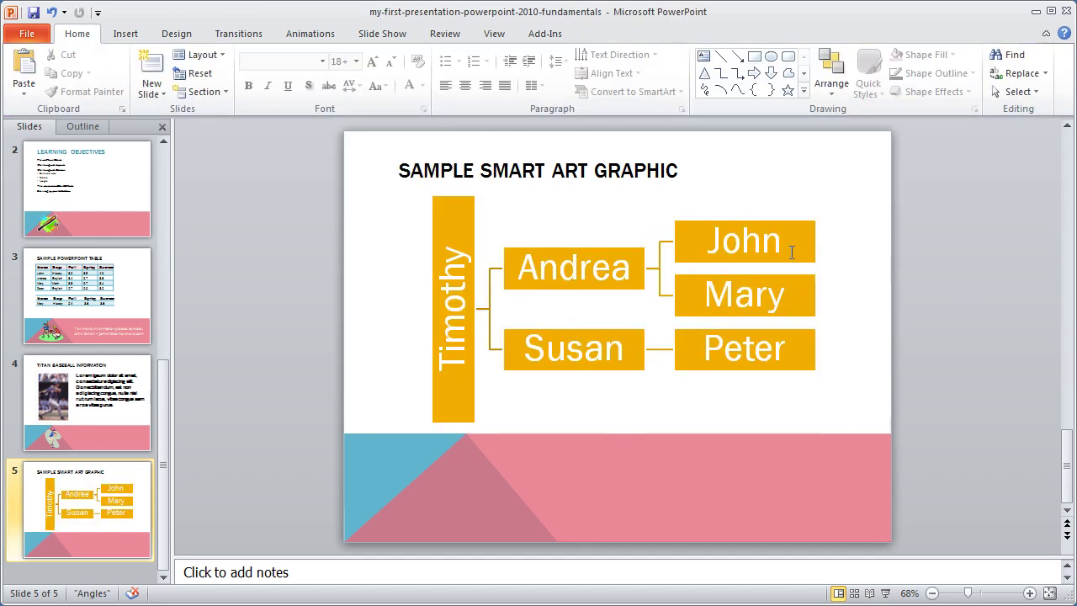
# Recolor the whole SmartArt graphic with the outlined variation of Accent 2
pyautogui.click(764, 244)
pyautogui.click(720, 246)
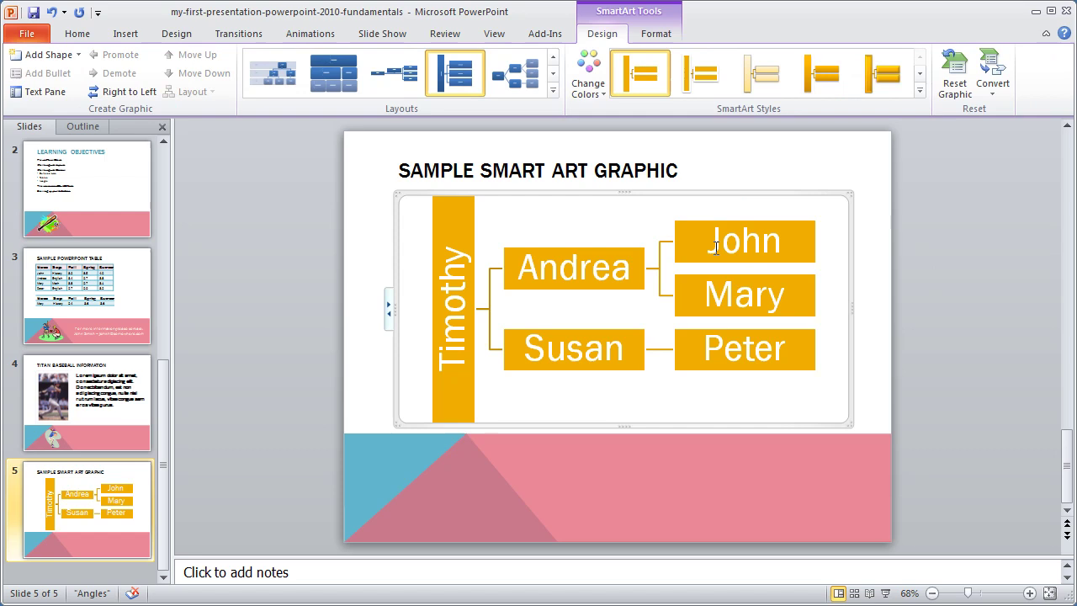
pyautogui.moveTo(724, 244); pyautogui.dragTo(826, 261)
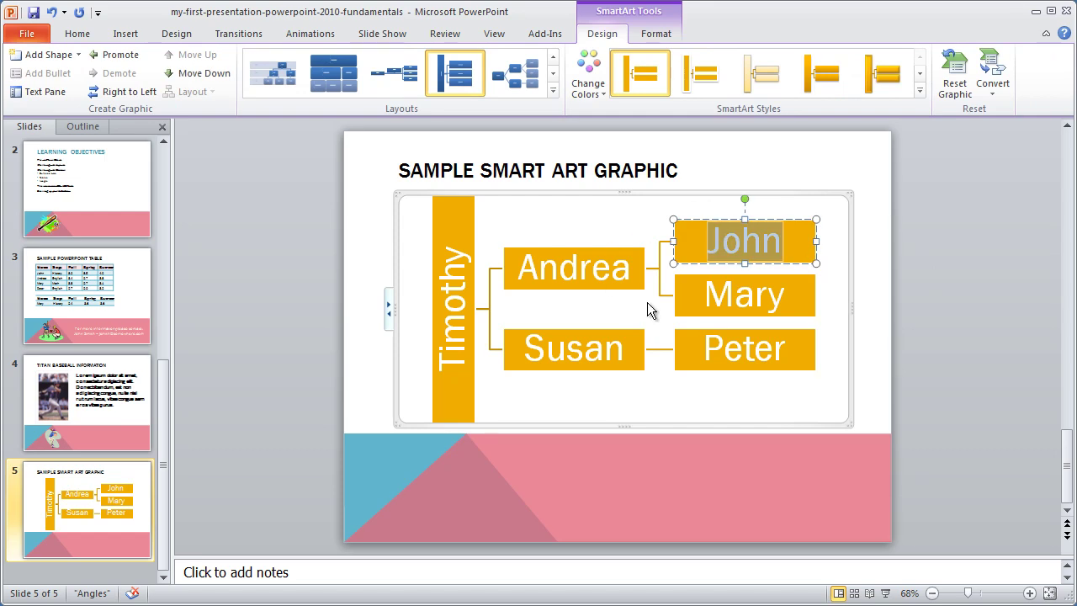
pyautogui.click(706, 196)
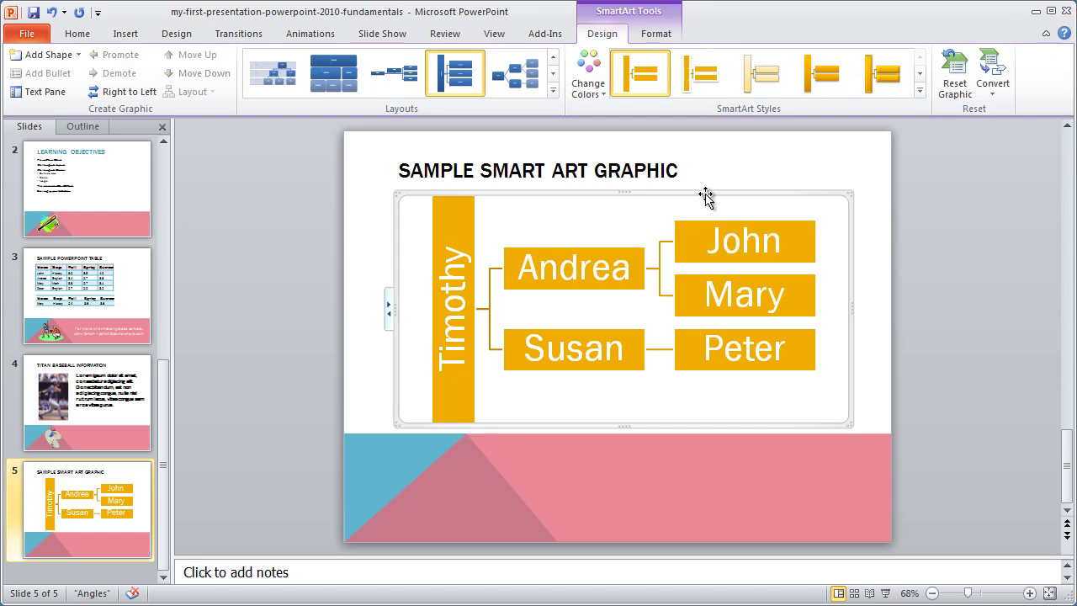
pyautogui.click(588, 92)
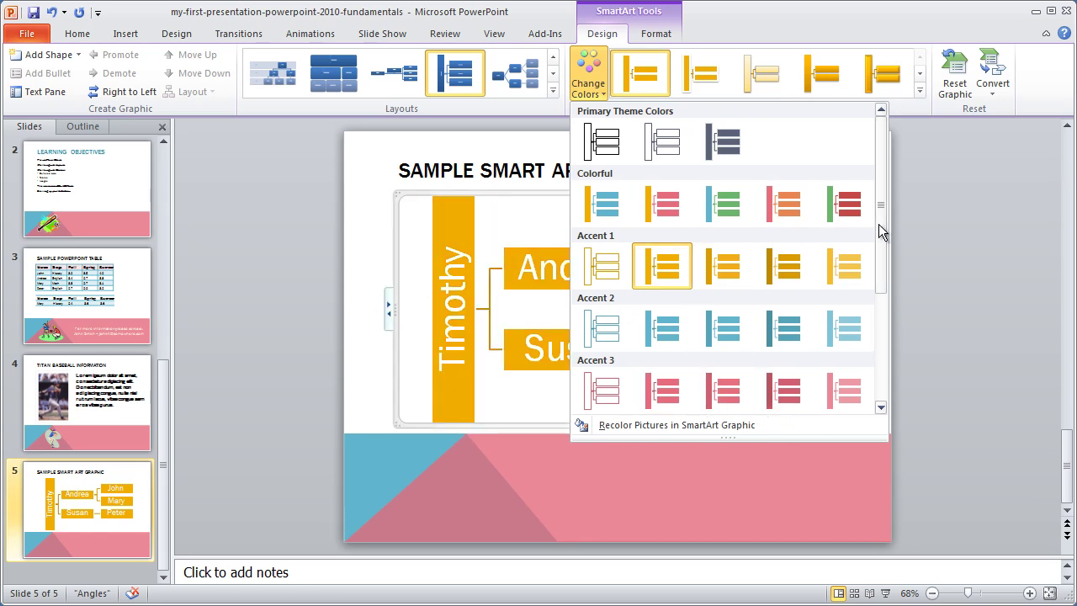
pyautogui.moveTo(879, 224); pyautogui.dragTo(884, 358)
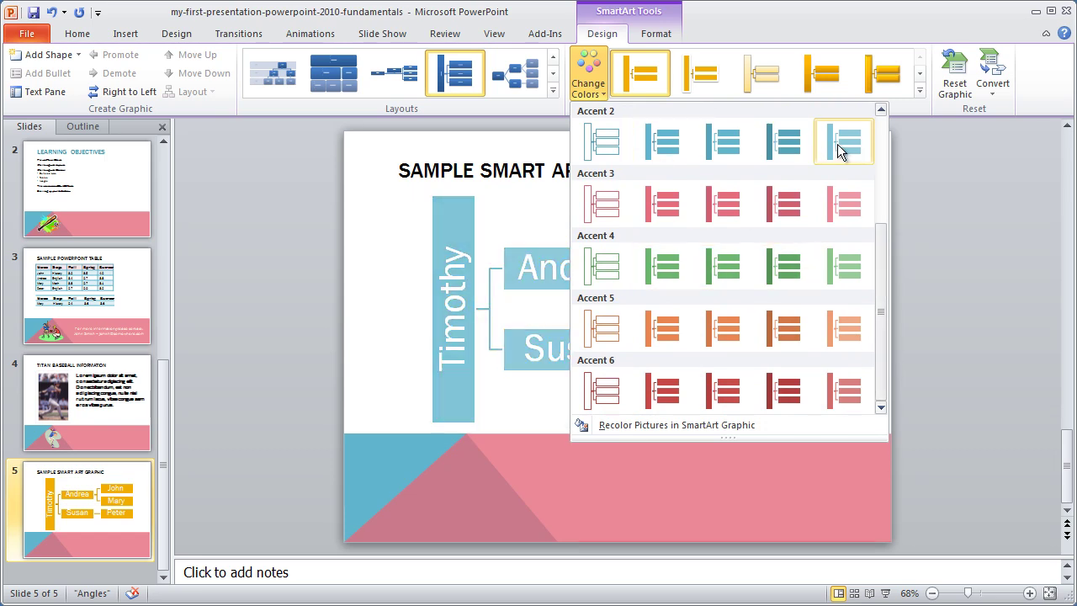
pyautogui.click(590, 141)
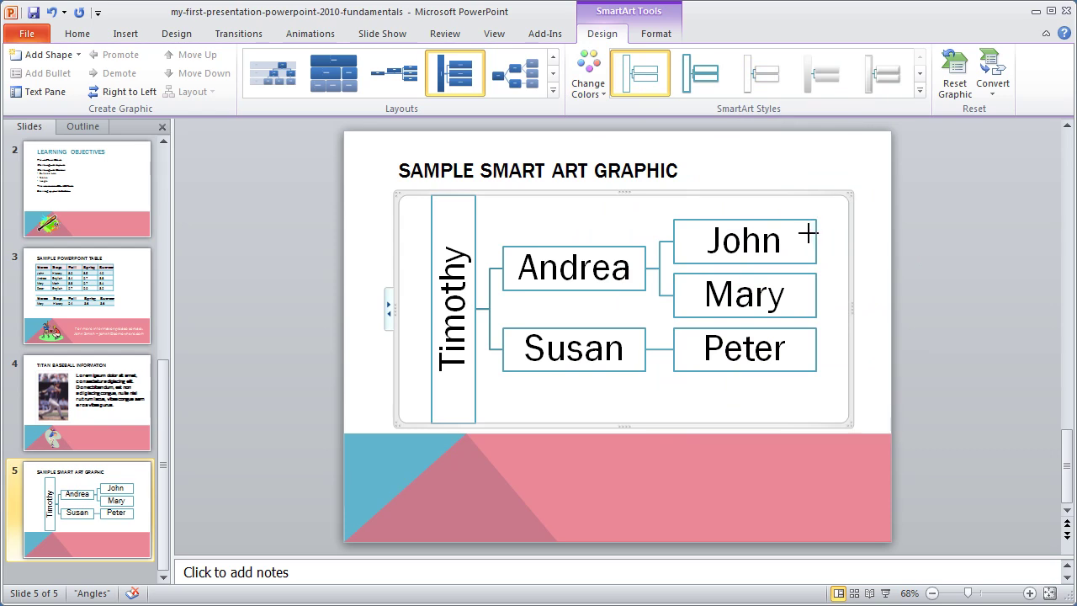
# Shrink the SmartArt graphic to about 3 by 6.8 inches from two opposite corners and shift it a little to the left on the slide
pyautogui.moveTo(808, 234); pyautogui.dragTo(811, 229)
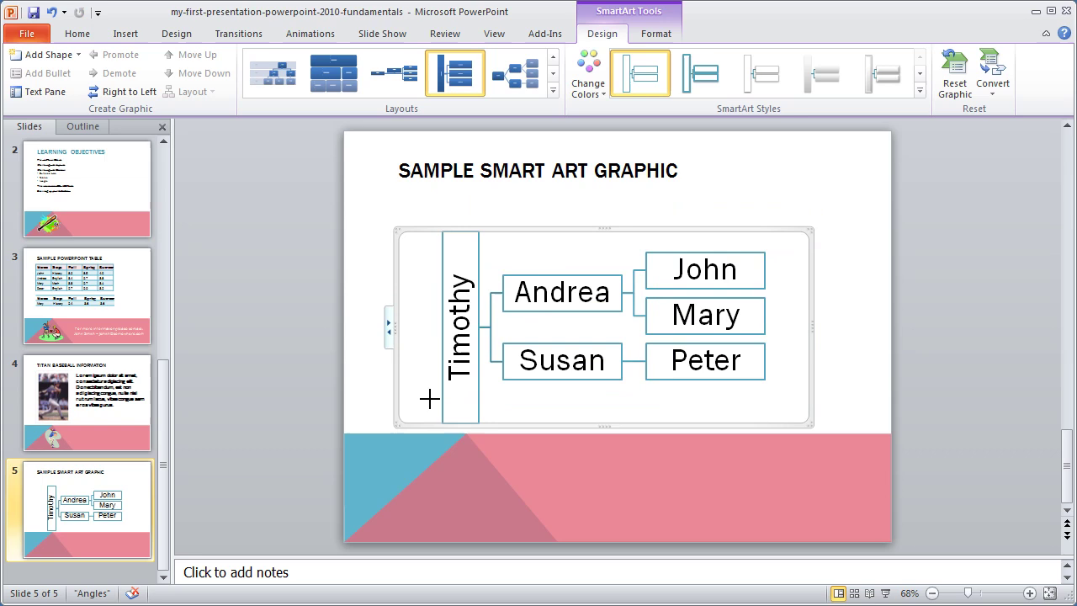
pyautogui.moveTo(429, 399); pyautogui.dragTo(431, 398)
pyautogui.click(841, 364)
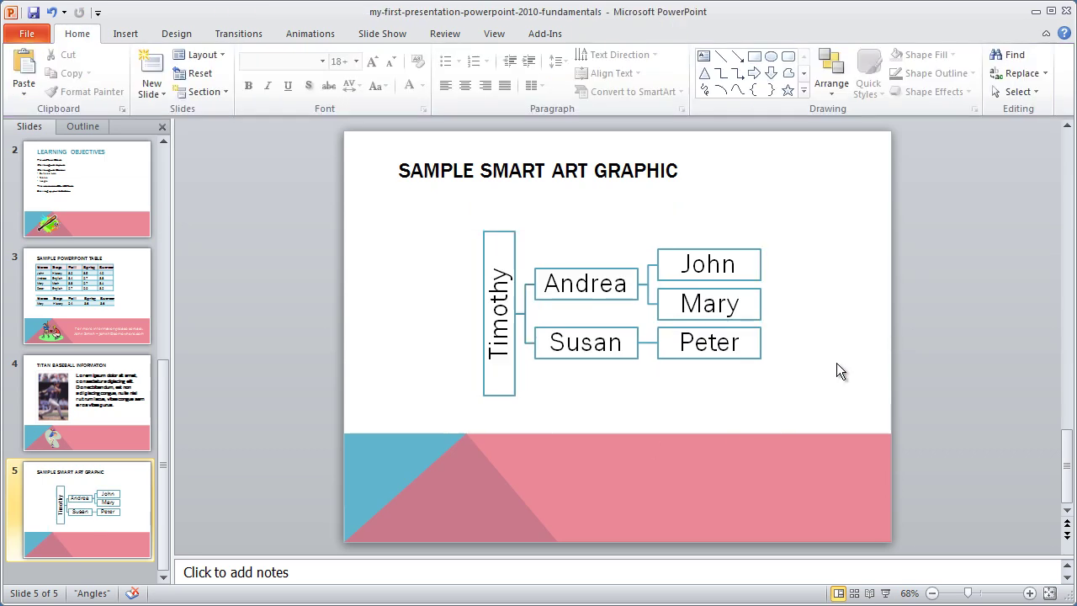
pyautogui.click(587, 236)
pyautogui.moveTo(593, 233); pyautogui.dragTo(552, 233)
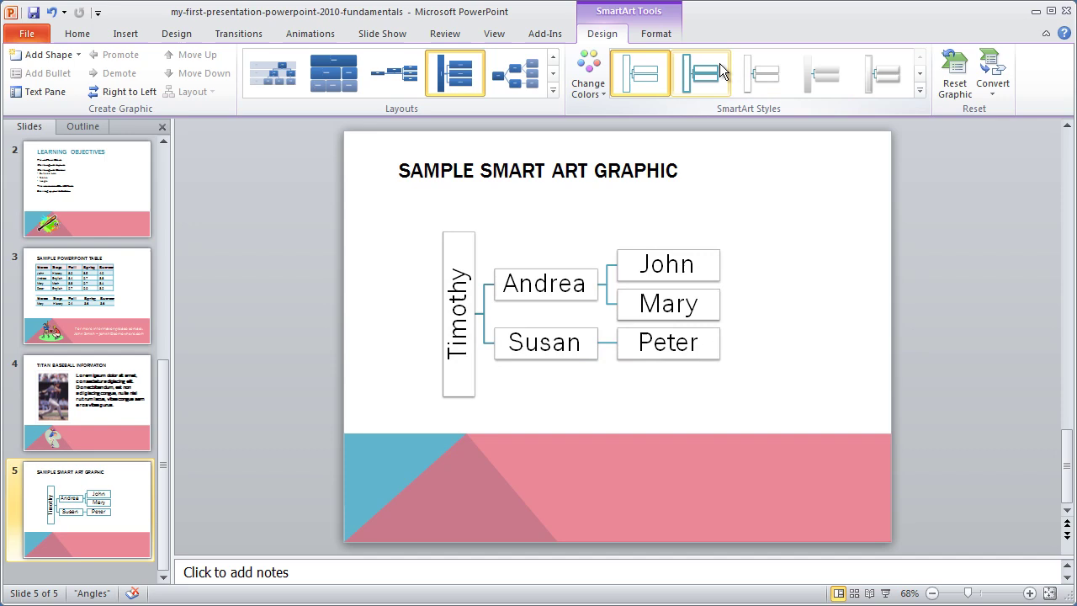
# Apply the third 3-D SmartArt style, with thin dark outlines around the white boxes, and deselect the graphic
pyautogui.click(921, 91)
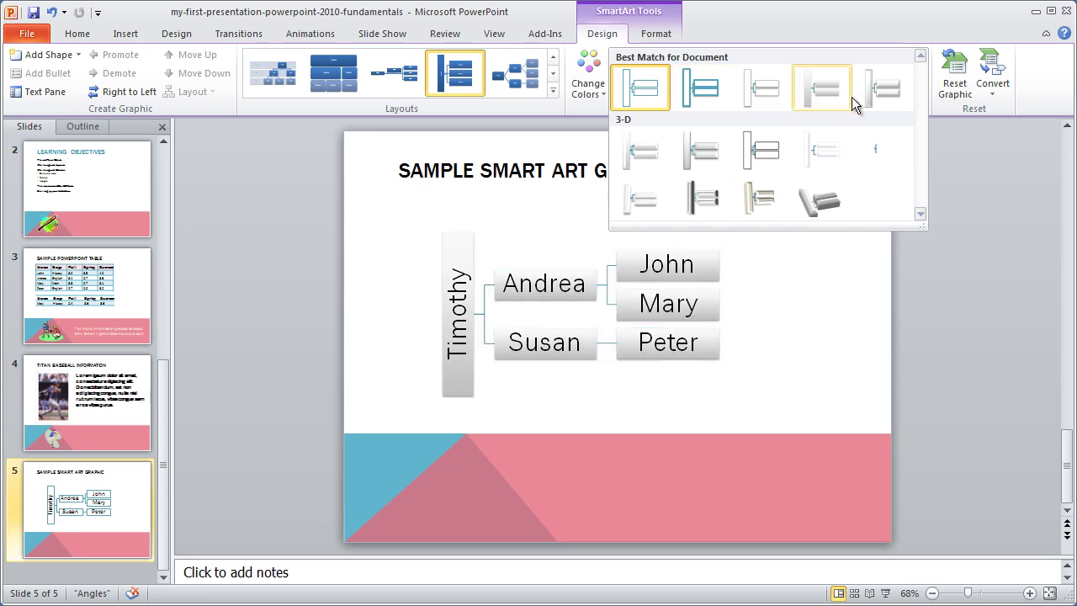
pyautogui.click(745, 158)
pyautogui.click(806, 272)
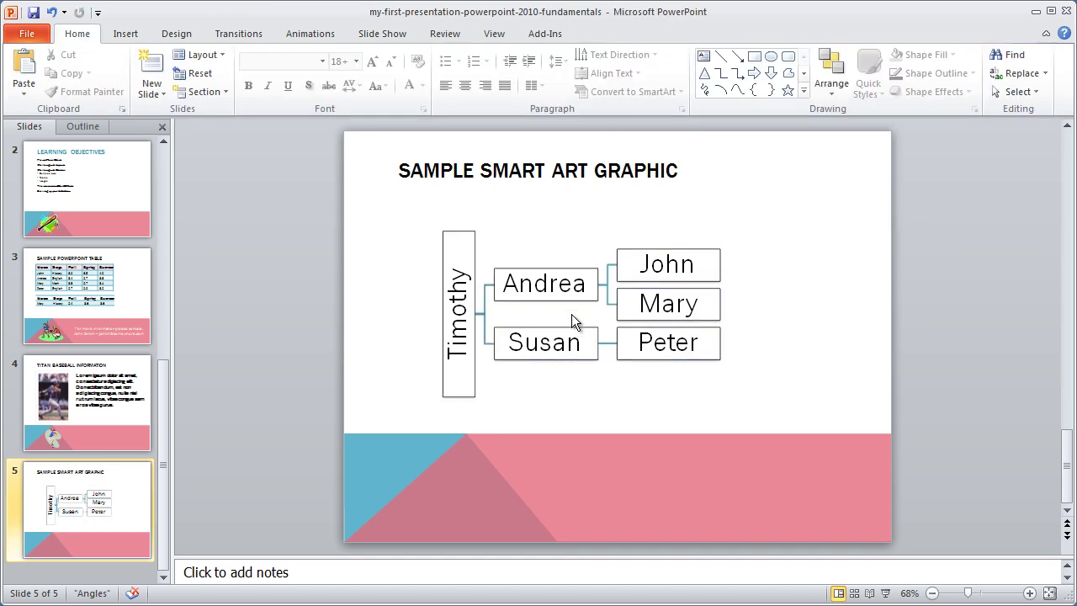
# Move the SmartArt graphic slightly further left and reset its formatting to the default
pyautogui.click(560, 241)
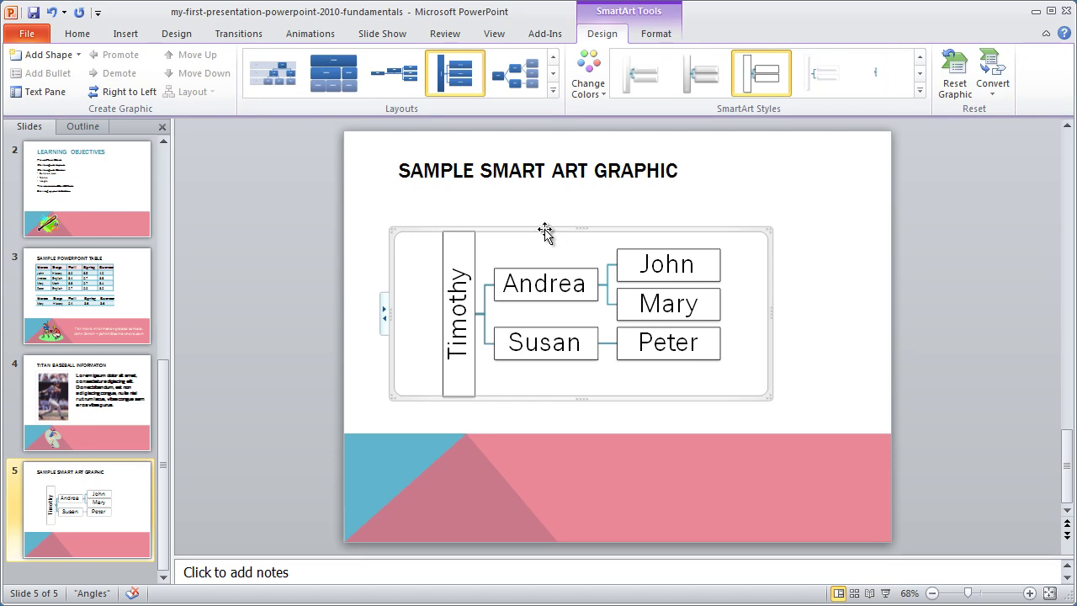
pyautogui.moveTo(545, 232); pyautogui.dragTo(527, 231)
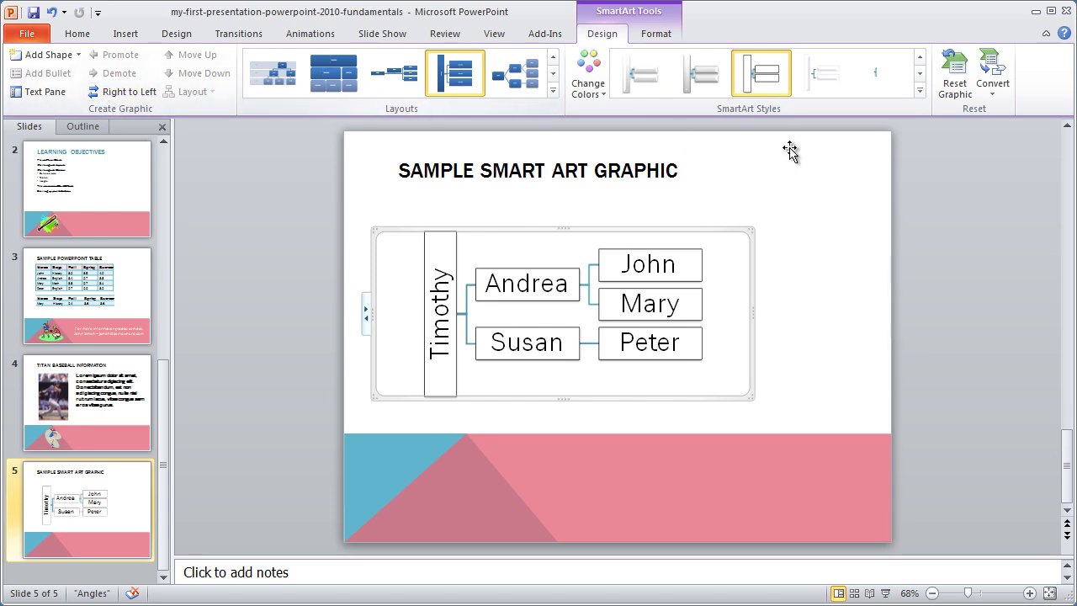
pyautogui.click(956, 69)
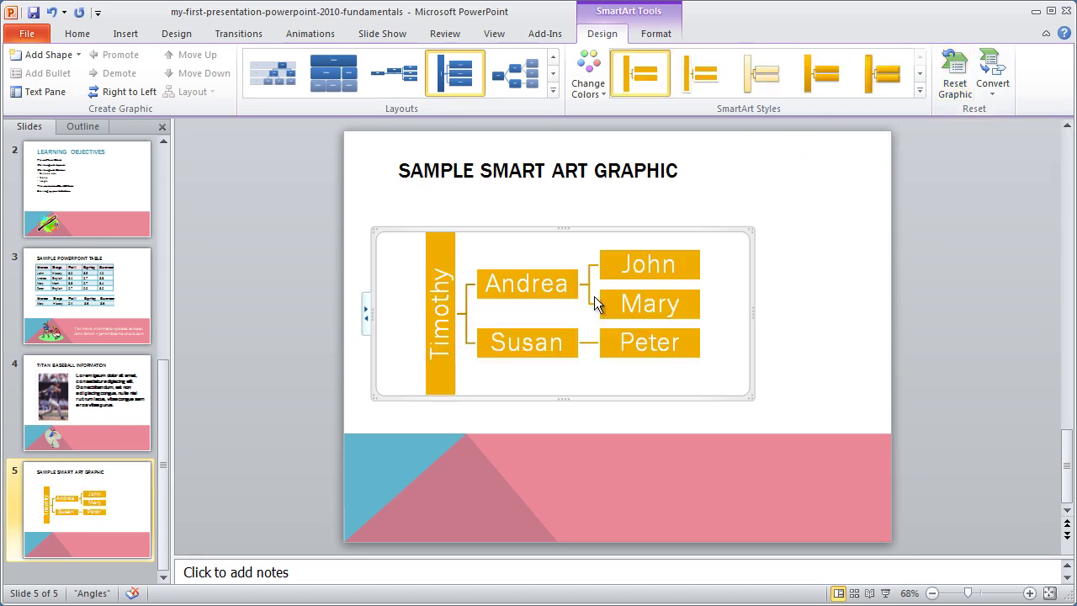
# Recolor the SmartArt graphic with the outlined variation of Accent 3, and view its options for conversion to text or shapes
pyautogui.click(593, 84)
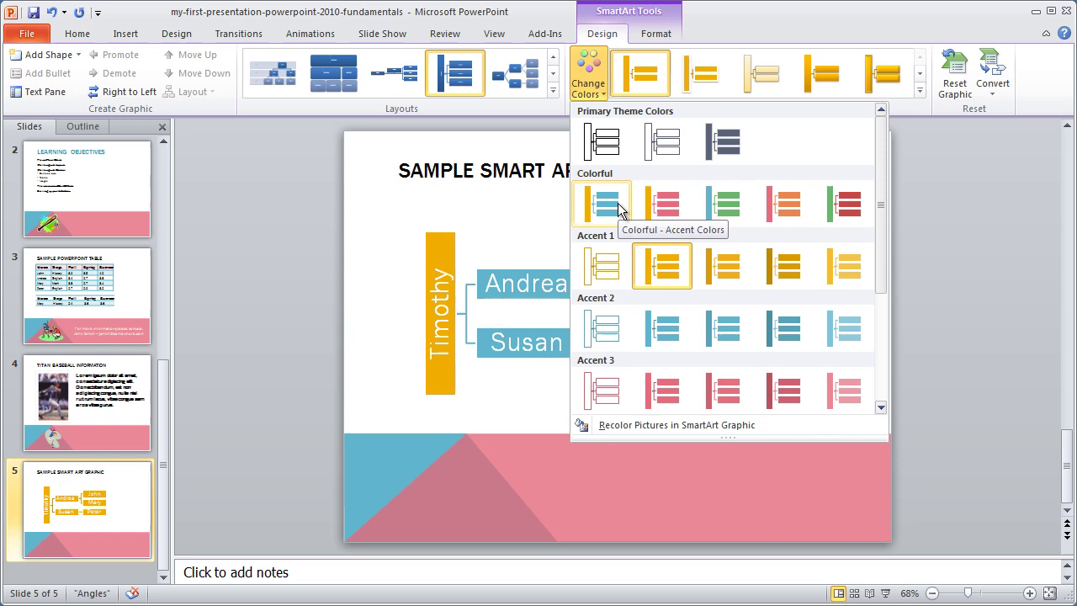
pyautogui.click(600, 389)
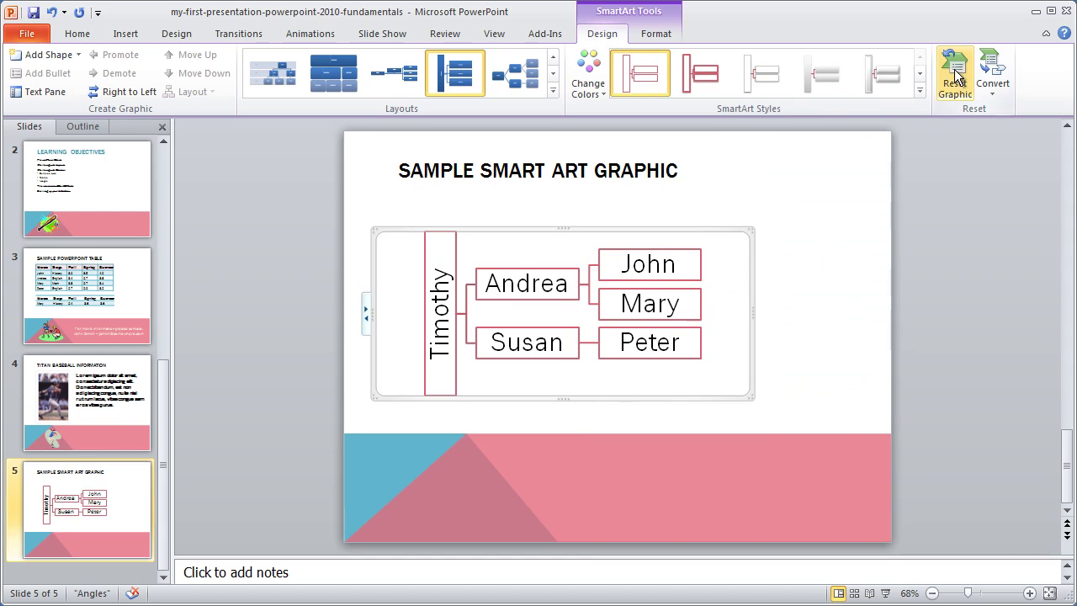
pyautogui.click(1000, 98)
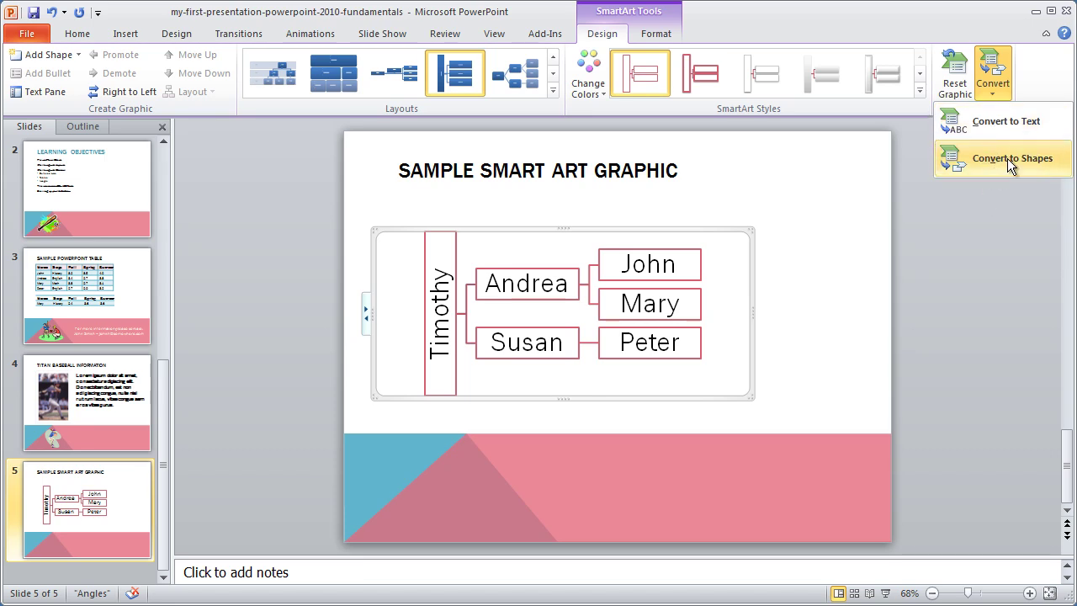
pyautogui.click(1041, 90)
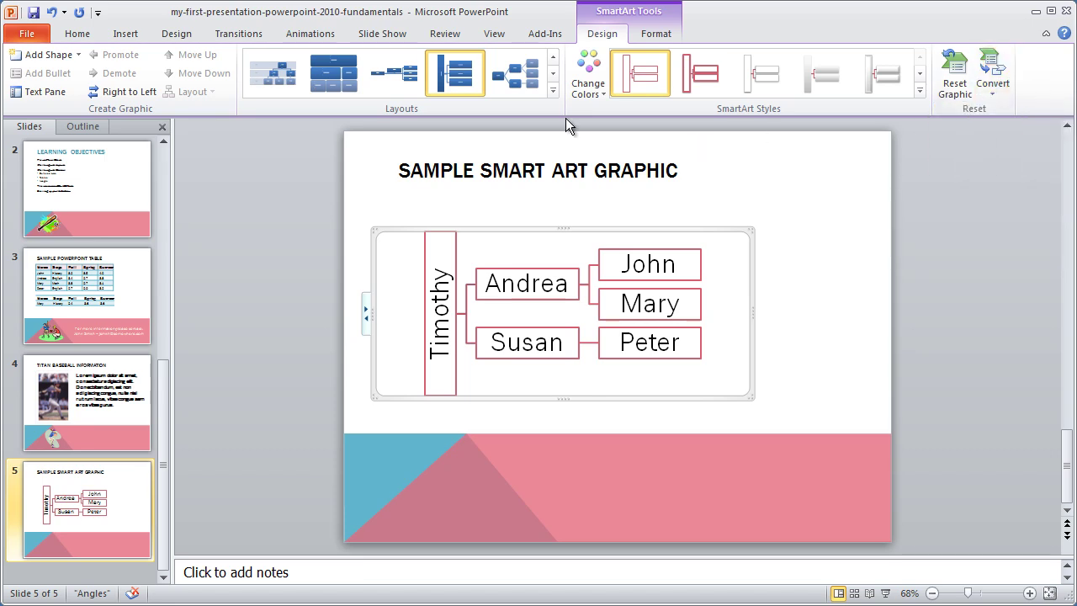
# Examine the preset shape styles available for the vertical top-level shape without applying one
pyautogui.click(665, 37)
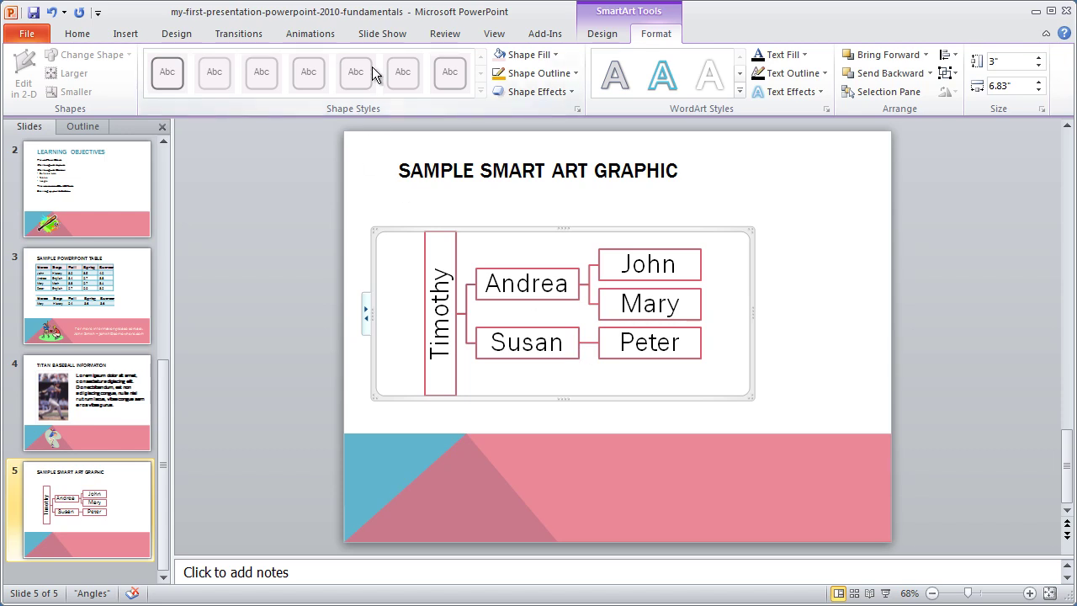
pyautogui.click(262, 126)
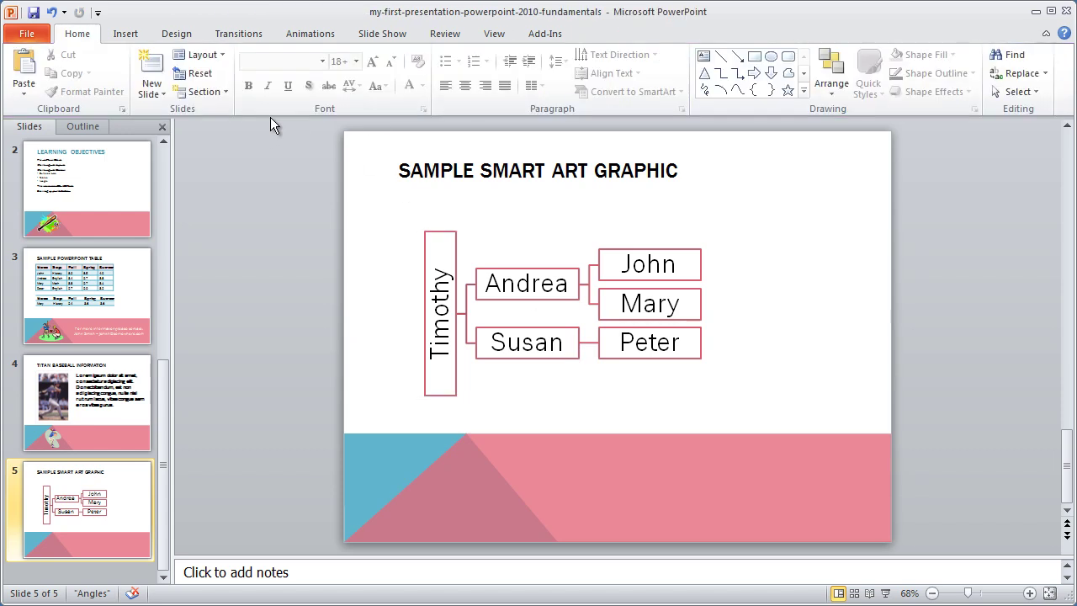
pyautogui.click(451, 292)
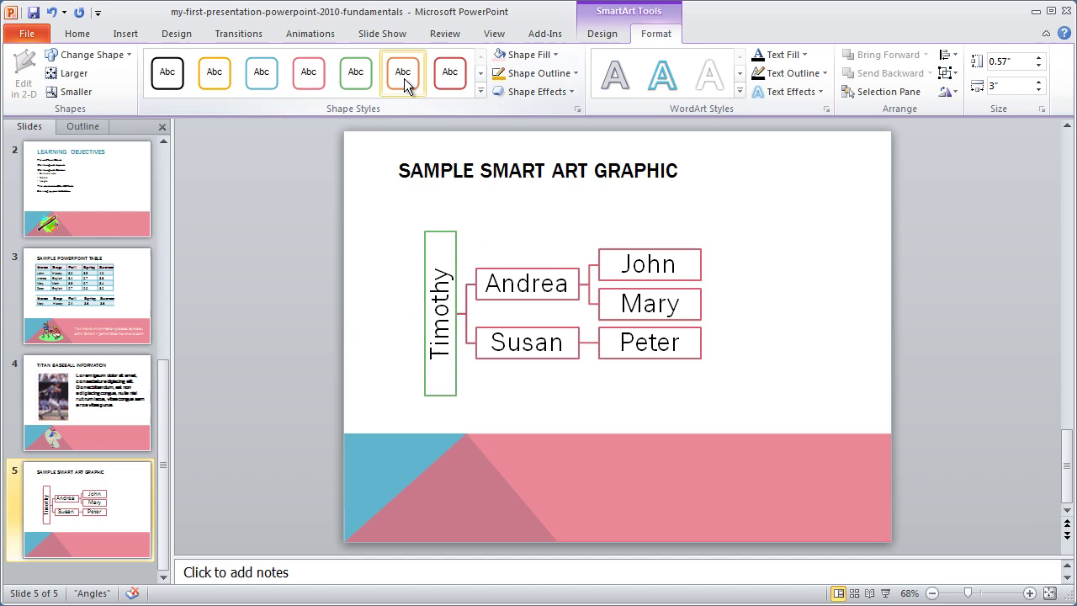
pyautogui.click(482, 90)
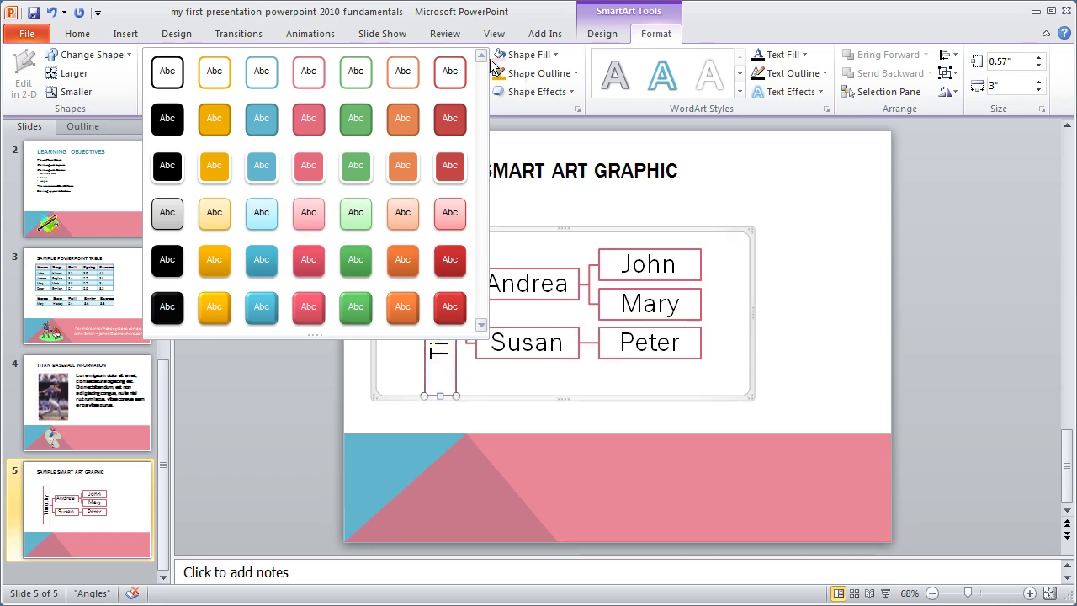
pyautogui.click(575, 129)
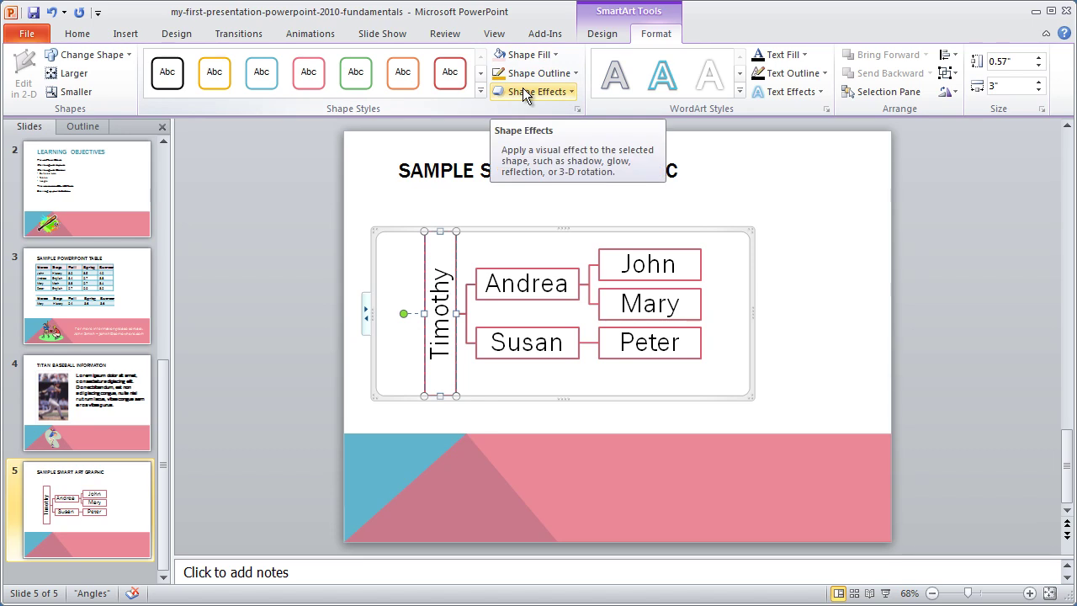
# Fill the lower second-level shape of the hierarchy with a light blue theme tint
pyautogui.click(522, 343)
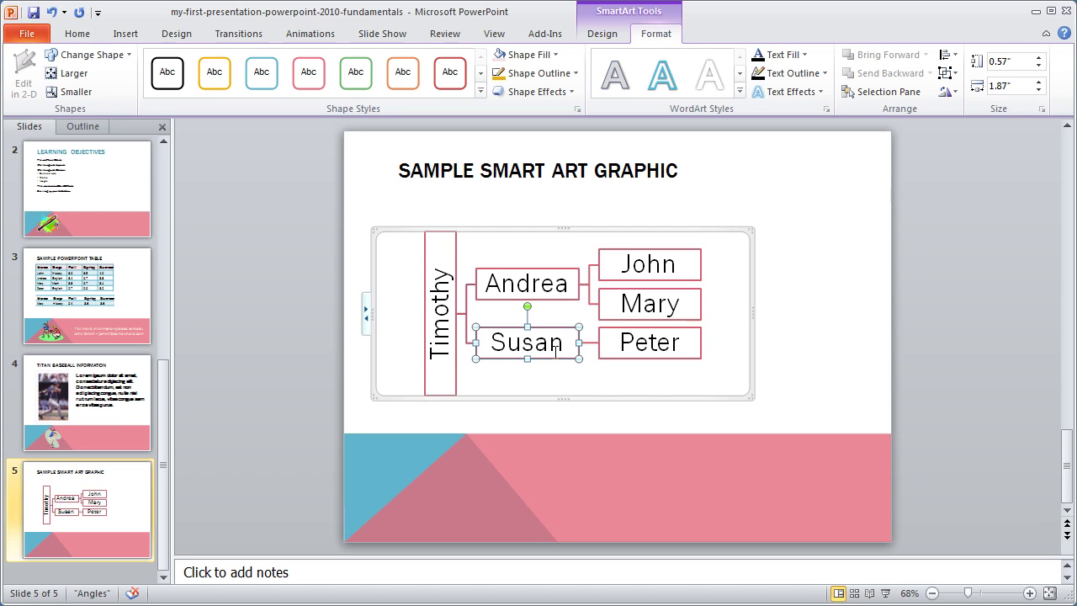
pyautogui.click(561, 57)
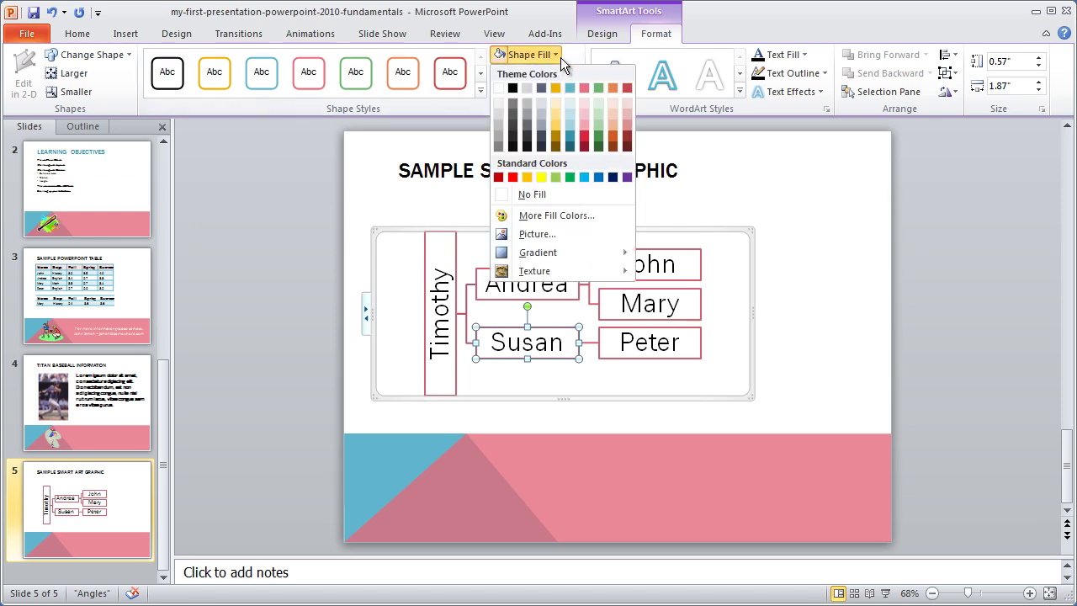
pyautogui.click(569, 117)
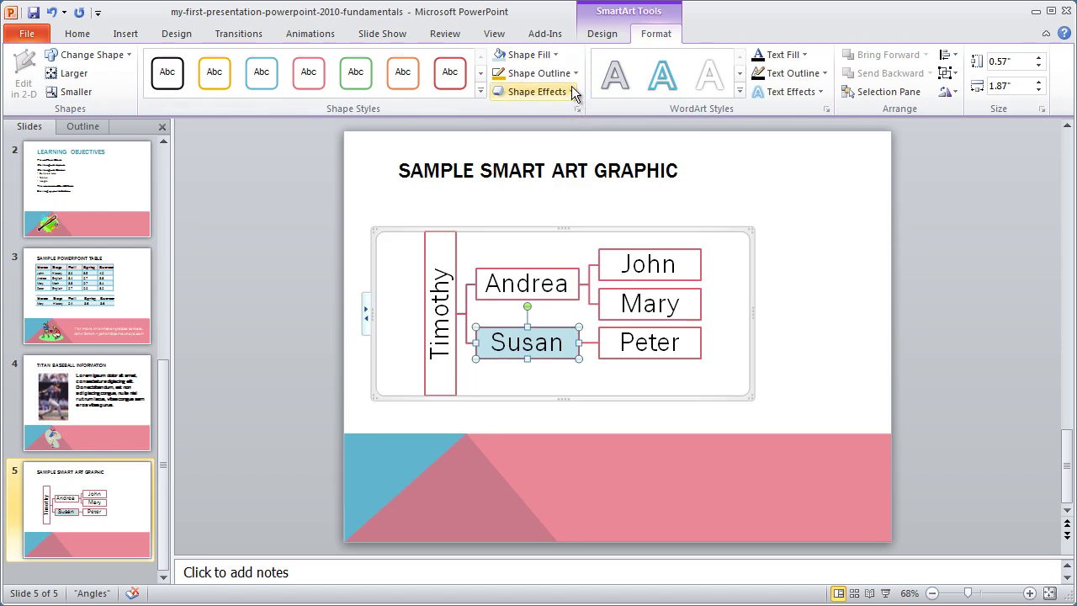
# Apply the outer shadow from the middle of the first row to the light blue shape, and deselect the graphic
pyautogui.click(573, 92)
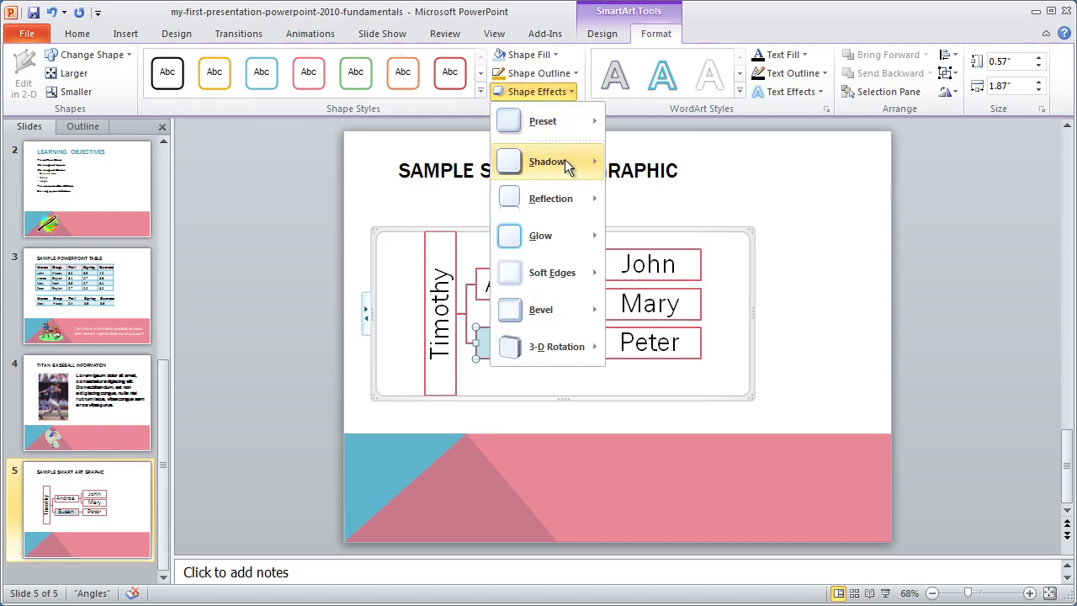
pyautogui.moveTo(547, 162)
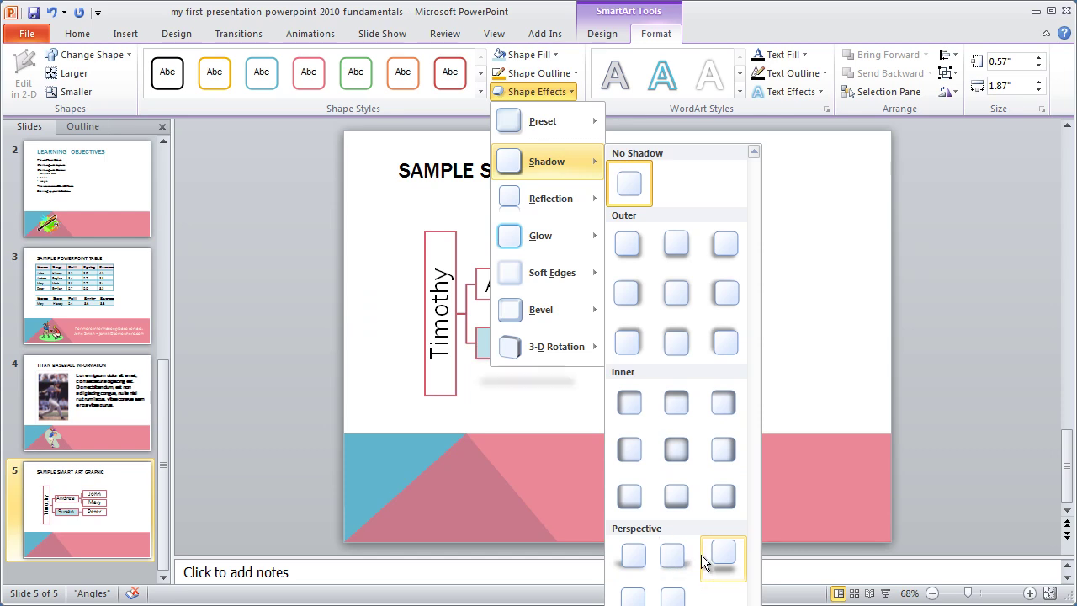
pyautogui.click(681, 246)
pyautogui.click(842, 308)
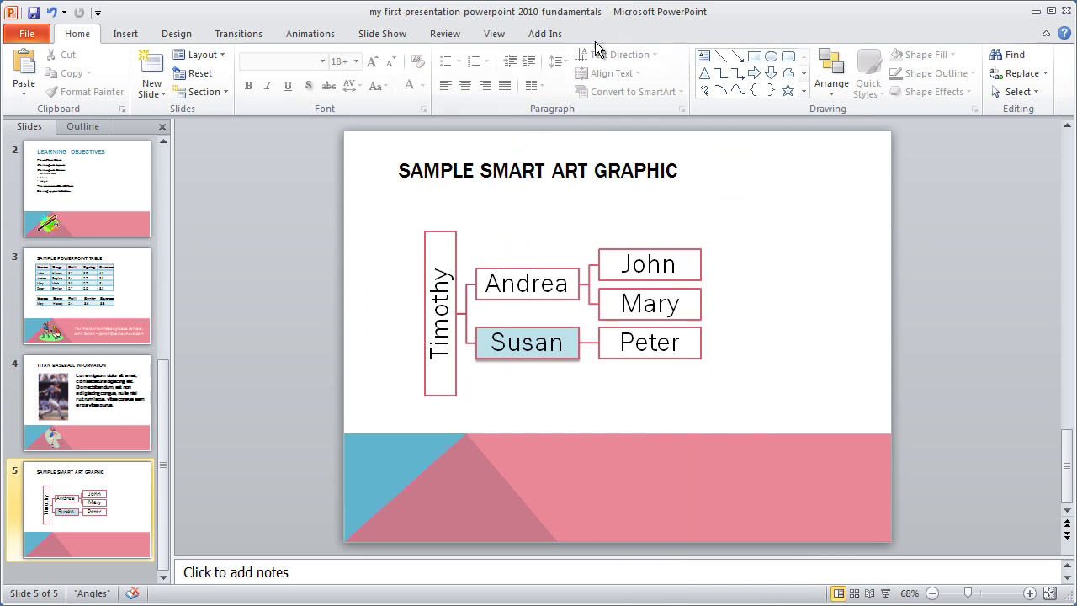
# Select the whole SmartArt graphic and open its formatting options
pyautogui.click(525, 266)
pyautogui.click(656, 33)
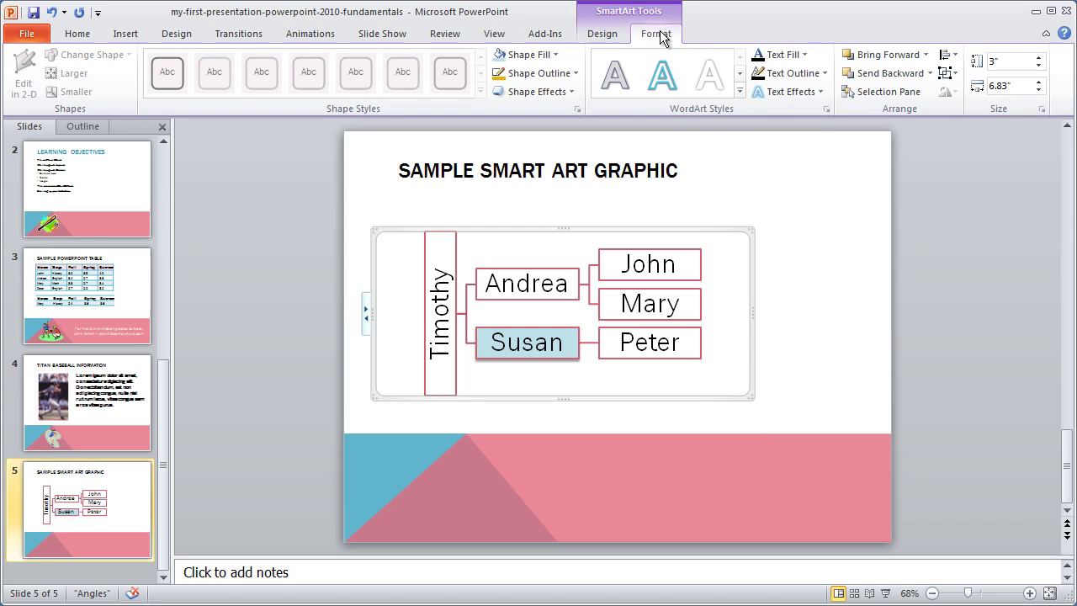